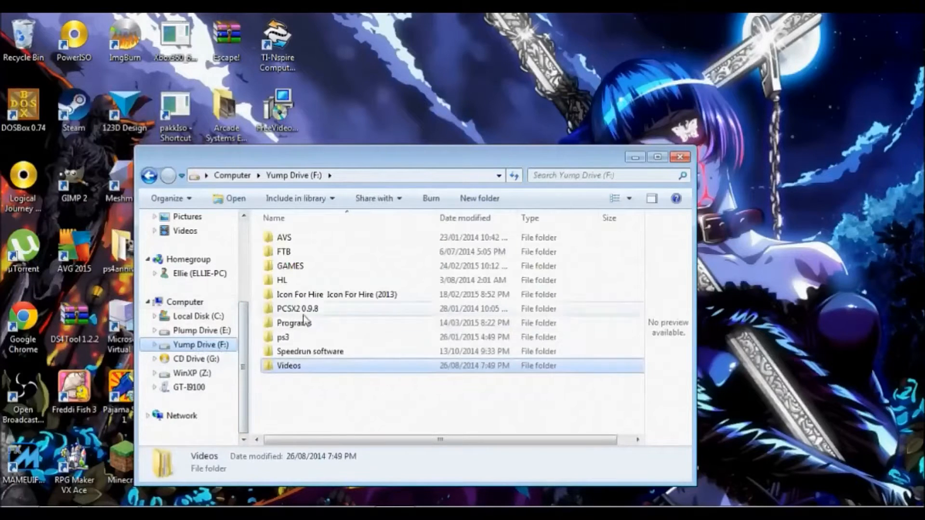
click(208, 330)
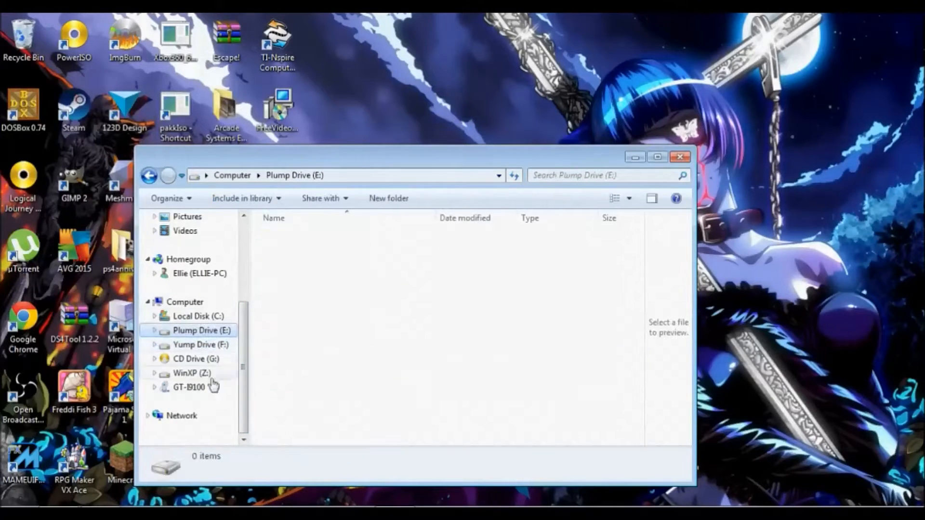
click(198, 373)
click(195, 358)
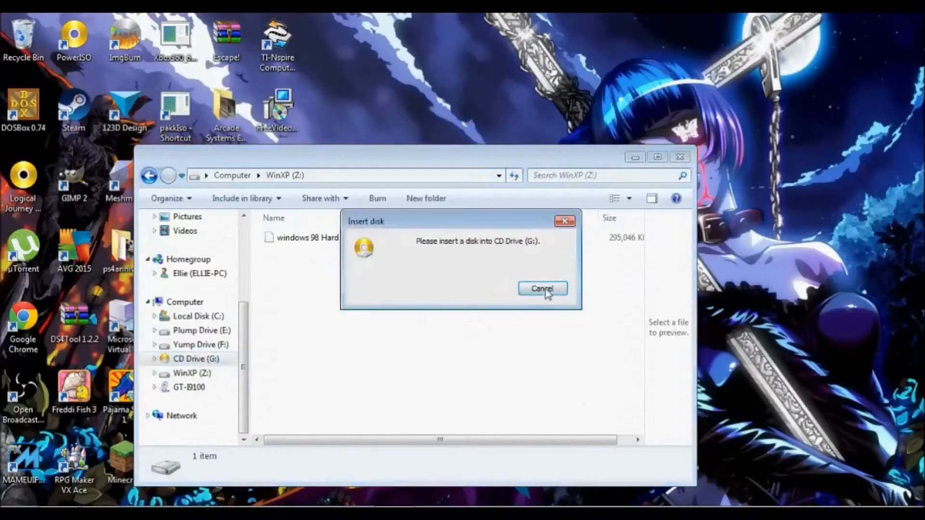
click(542, 288)
Step: Open the Legend of Zelda Links Awakening DX GBC manual PDF from the GB folder under Pictures, Game Manuals
click(187, 217)
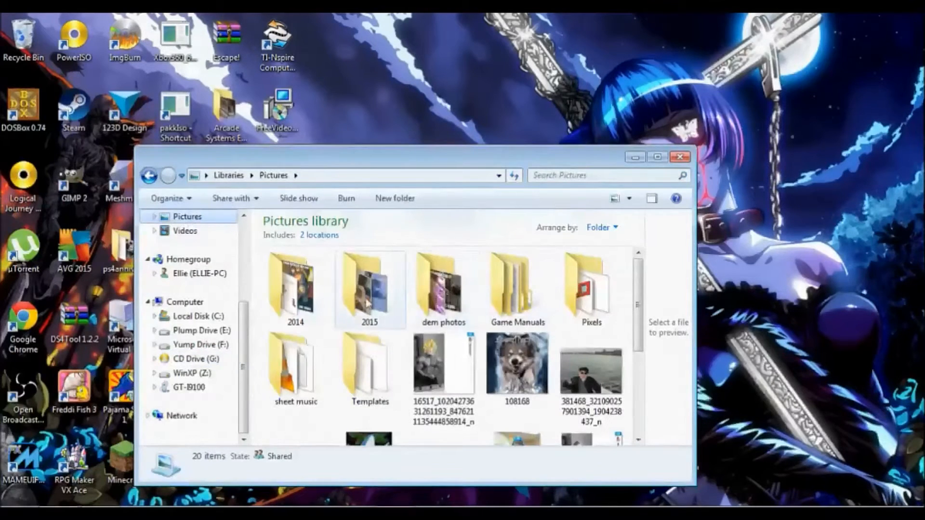
double_click(514, 294)
double_click(368, 296)
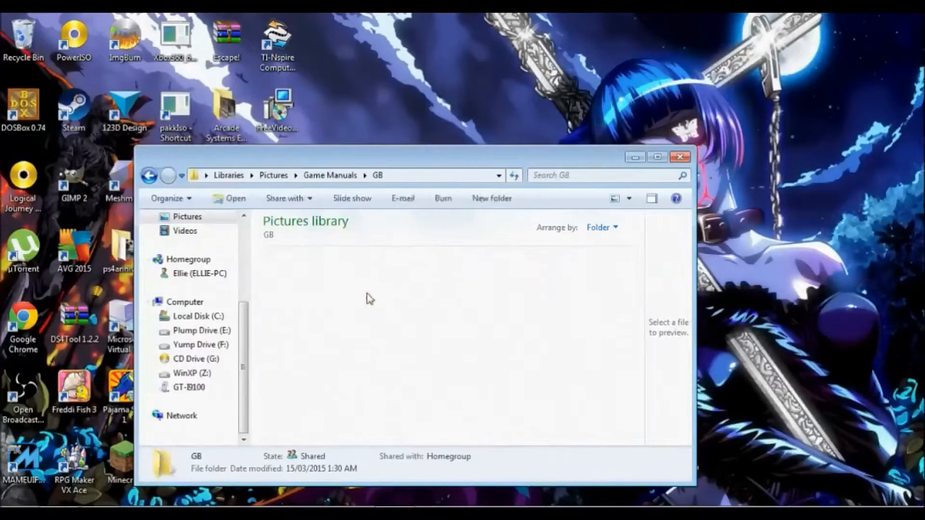
double_click(450, 354)
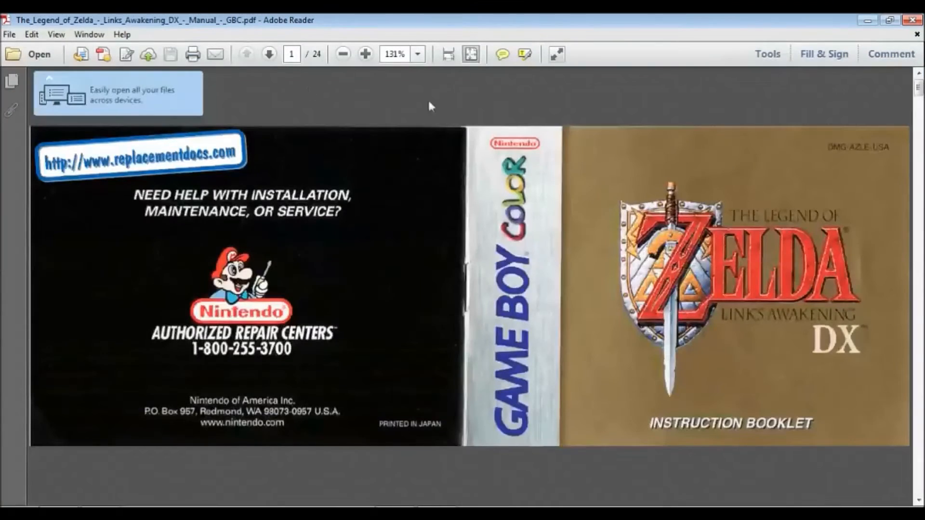
Step: Display the manual as continuously scrolling pages at 75% zoom
click(418, 56)
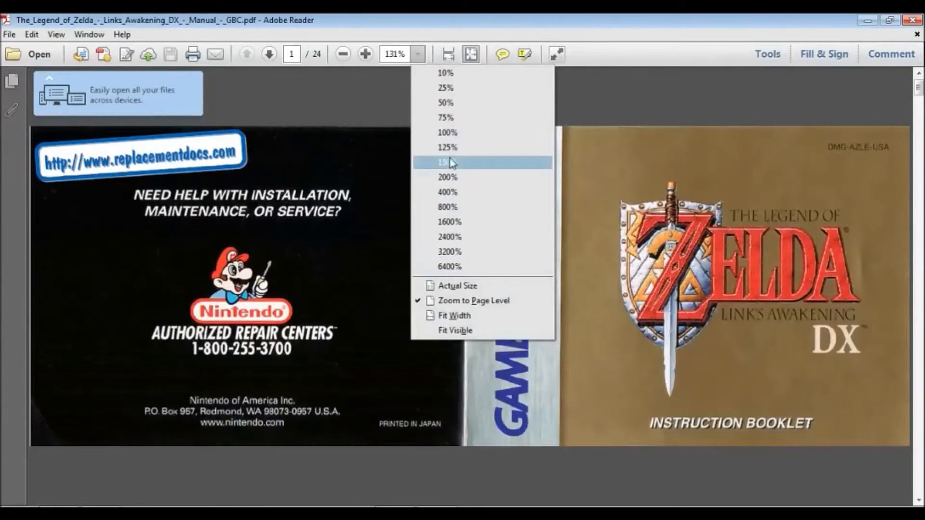
click(467, 146)
click(418, 54)
click(442, 118)
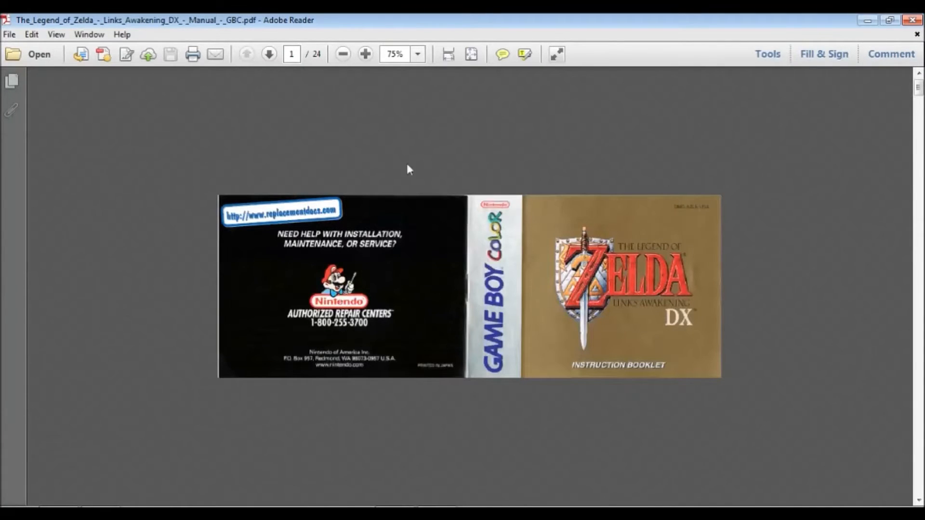
click(449, 54)
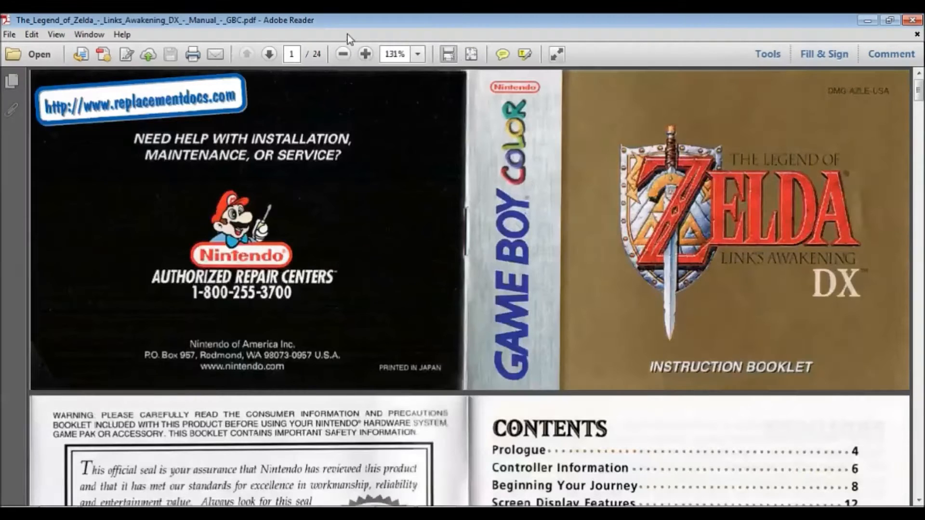
click(418, 53)
click(442, 147)
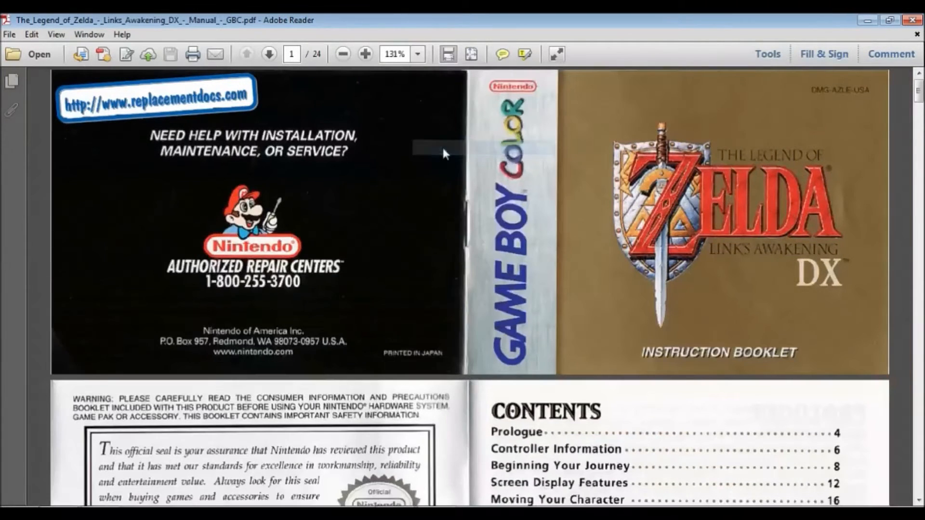
Step: Examine the manual's page spreads from the cover through the controller information
scroll(438, 174, down, 5)
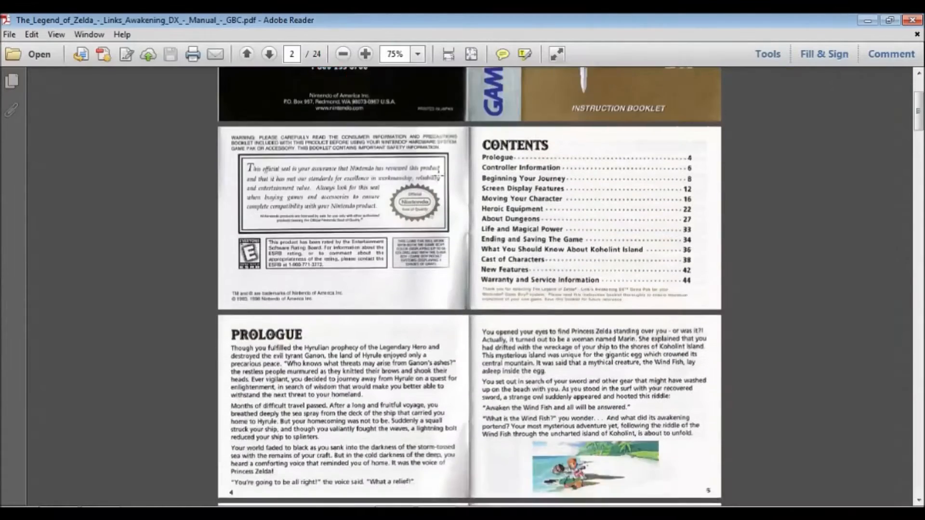
scroll(403, 224, up, 5)
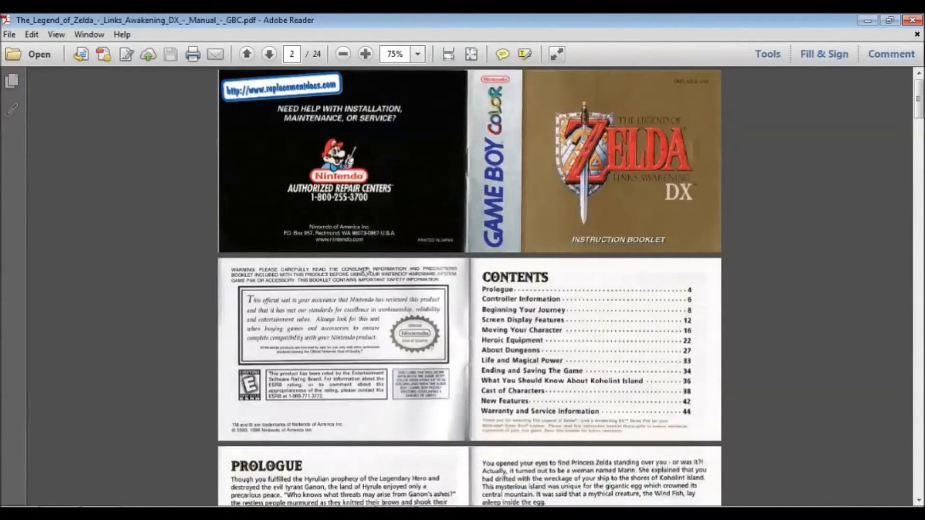
scroll(526, 338, down, 1)
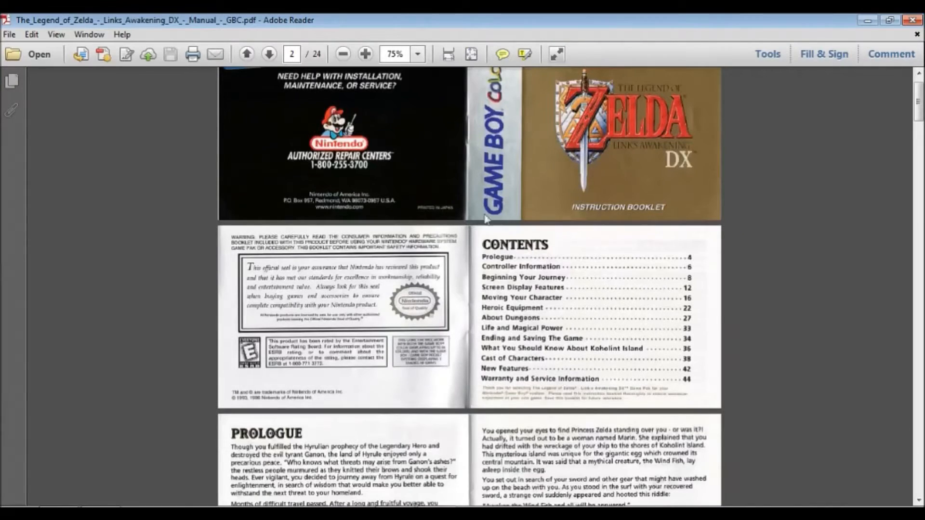
scroll(539, 236, down, 6)
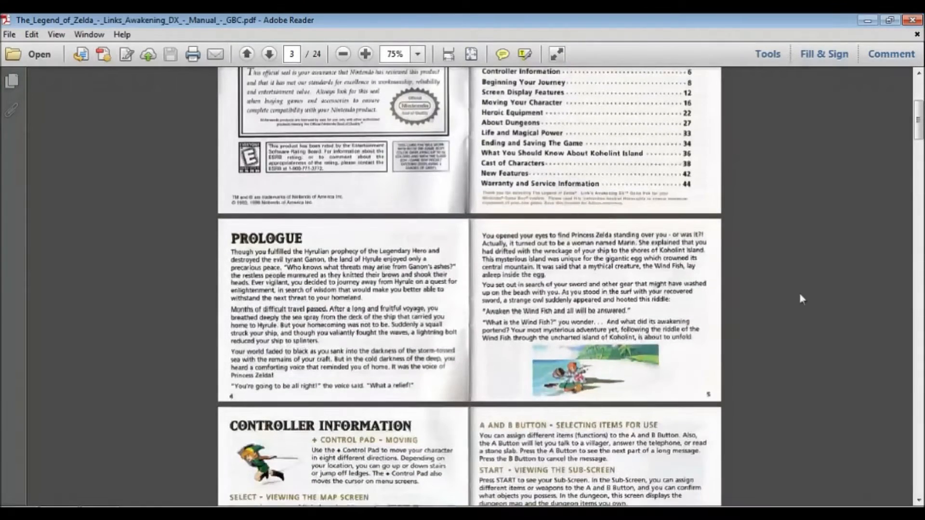
scroll(814, 296, down, 3)
scroll(319, 447, down, 8)
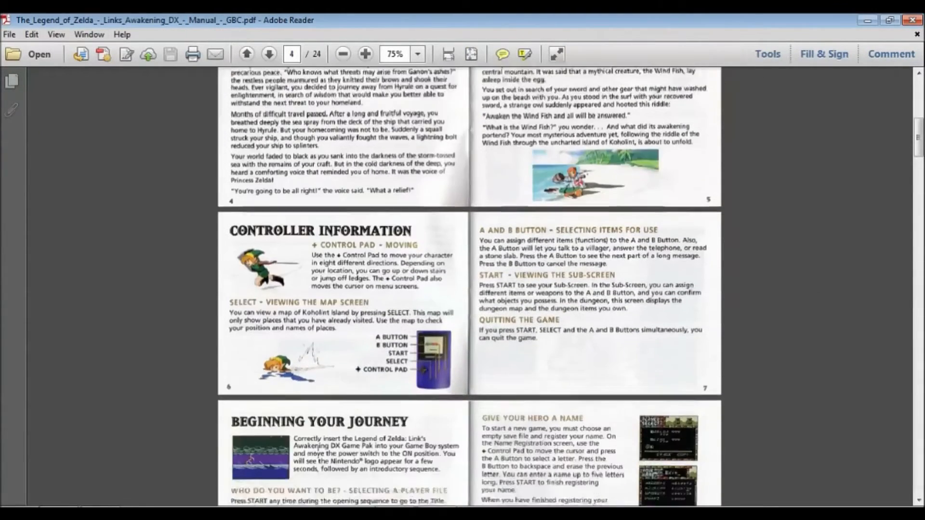
scroll(470, 286, up, 5)
Step: Open the print settings and preview the manual's first three pages with the default page sizing
click(9, 34)
click(66, 269)
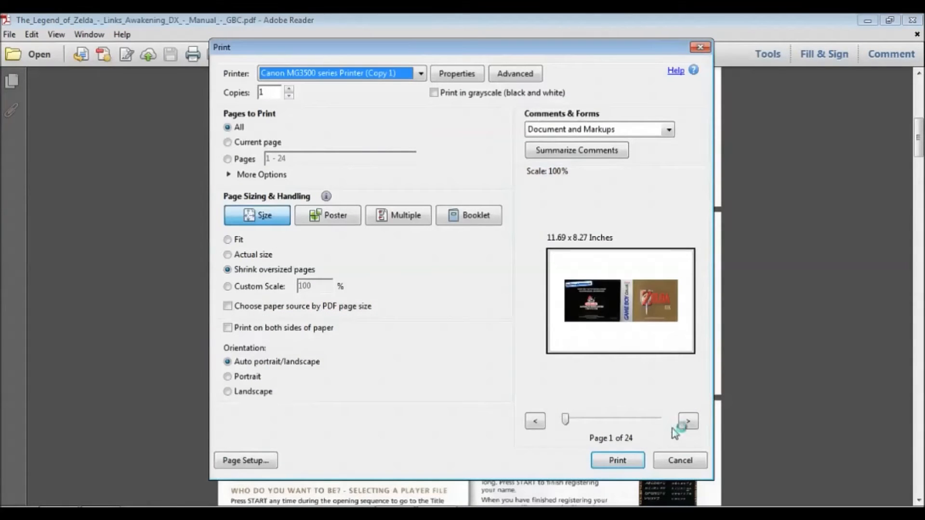
click(687, 422)
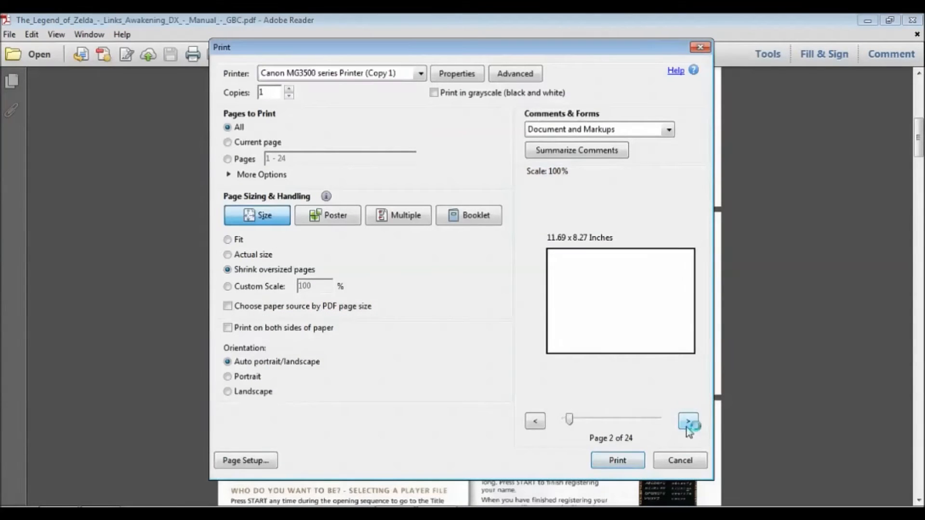
click(687, 422)
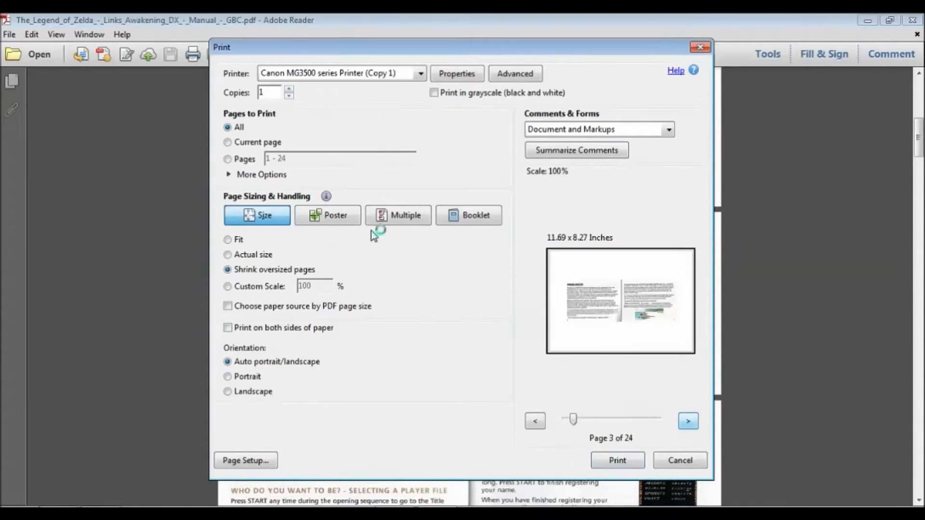
Step: Preview the first three sheet sides in the booklet print layout, and cancel printing
click(474, 215)
click(688, 421)
click(687, 421)
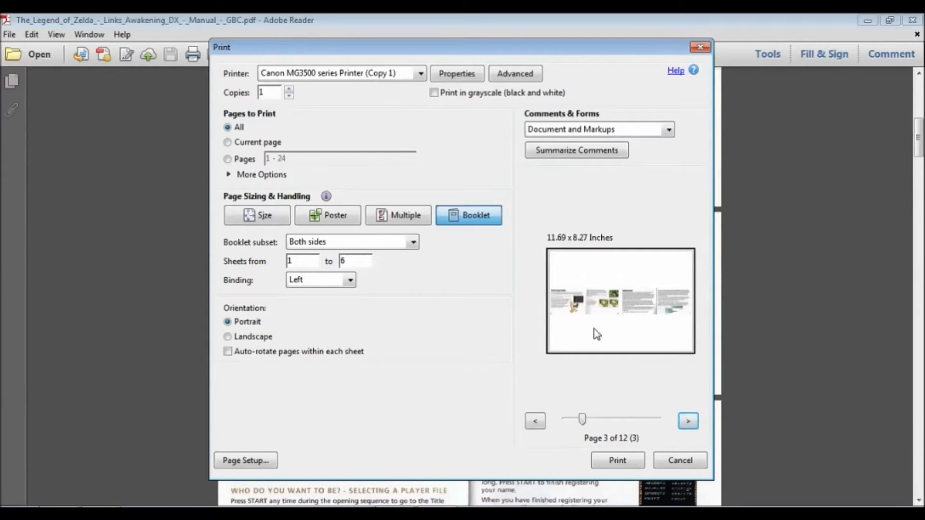
click(690, 461)
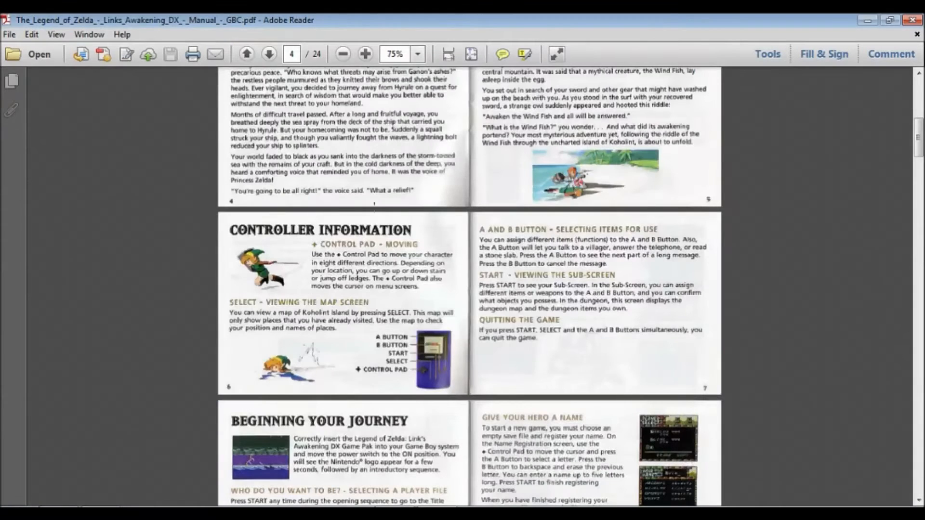
Step: Review how the cover, contents and prologue spreads are arranged in the manual
scroll(413, 325, up, 6)
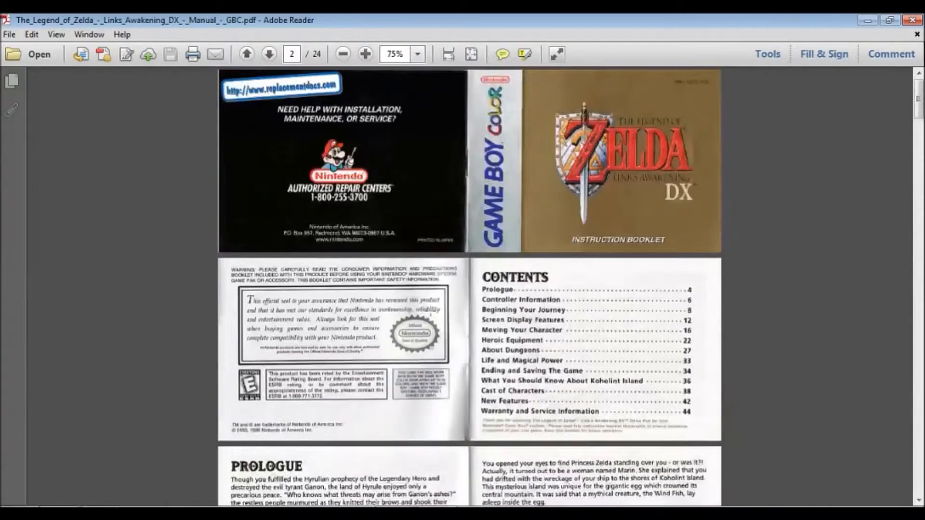
scroll(477, 291, down, 4)
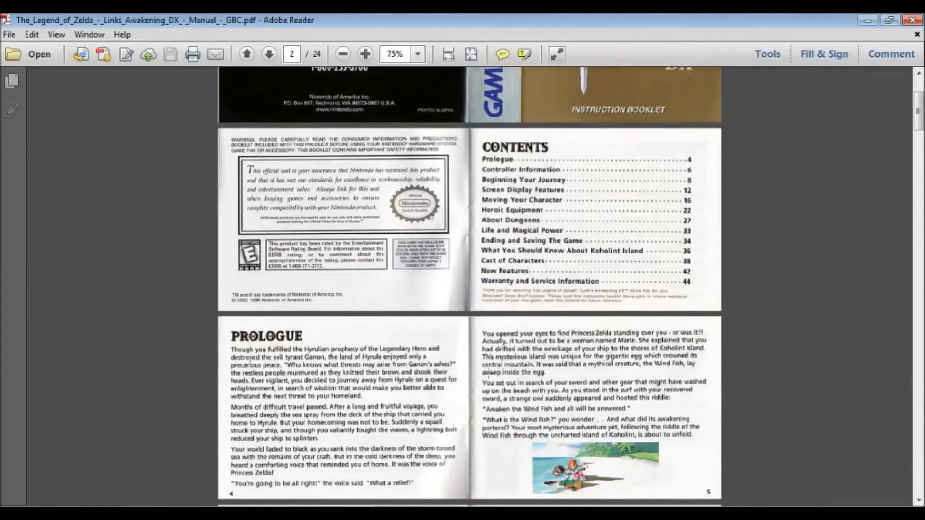
scroll(488, 372, down, 1)
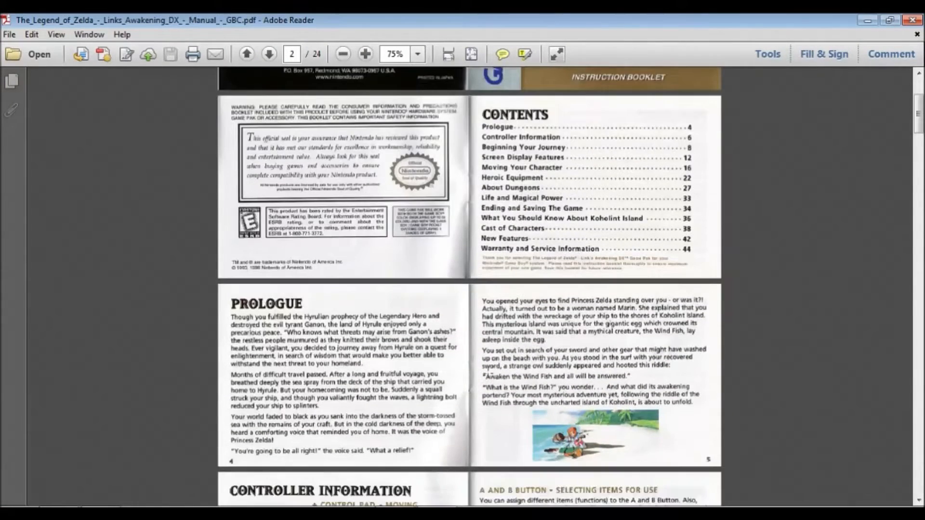
scroll(473, 340, up, 5)
scroll(335, 83, down, 10)
scroll(336, 83, up, 10)
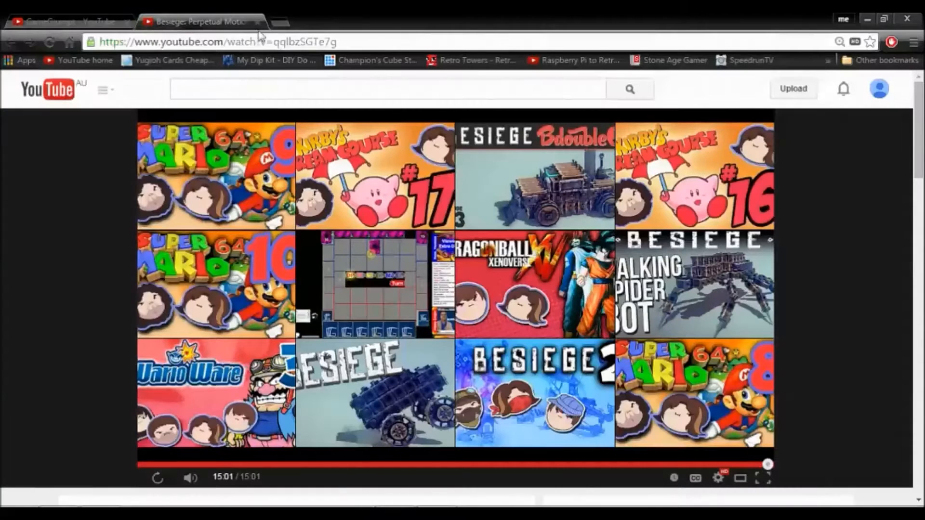
Step: In Chrome, search the web for "game manual scans" in a new tab
click(273, 23)
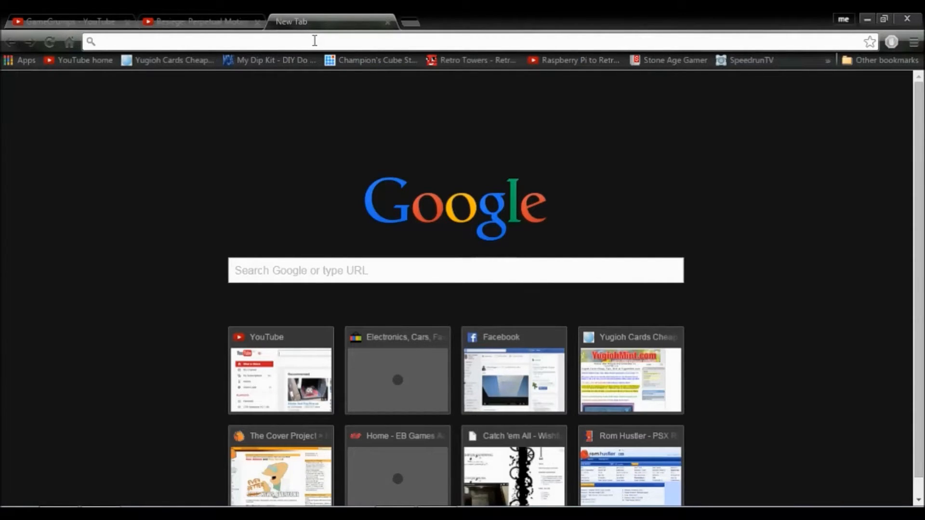
text(vi)
key(BackSpace)
key(BackSpace)
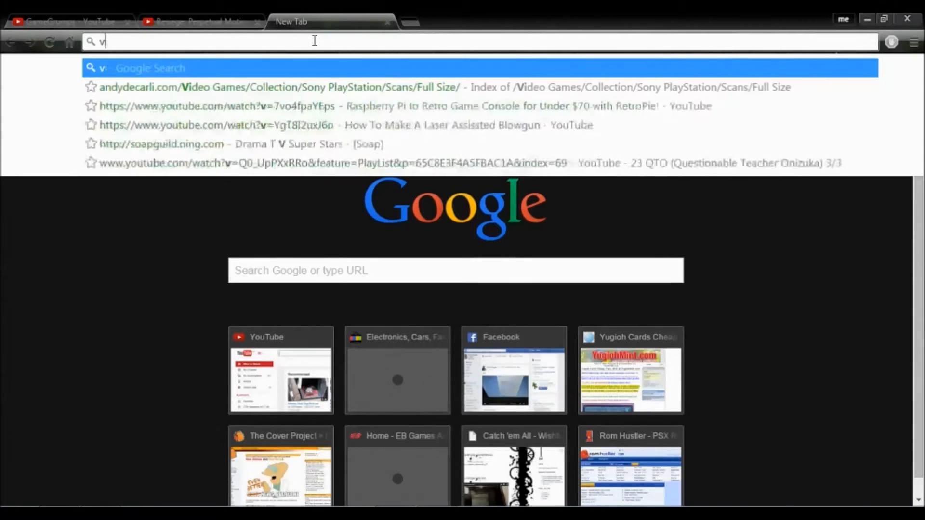
text(game manual scans)
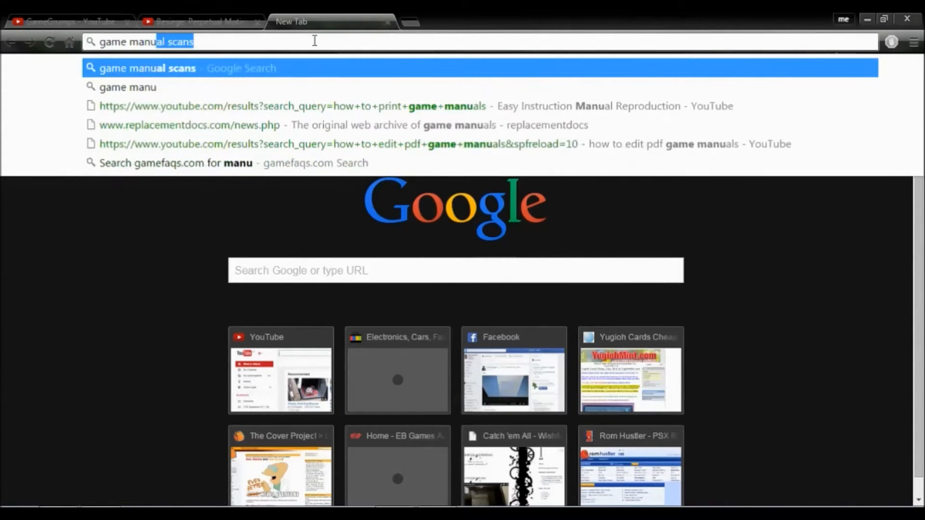
key(Return)
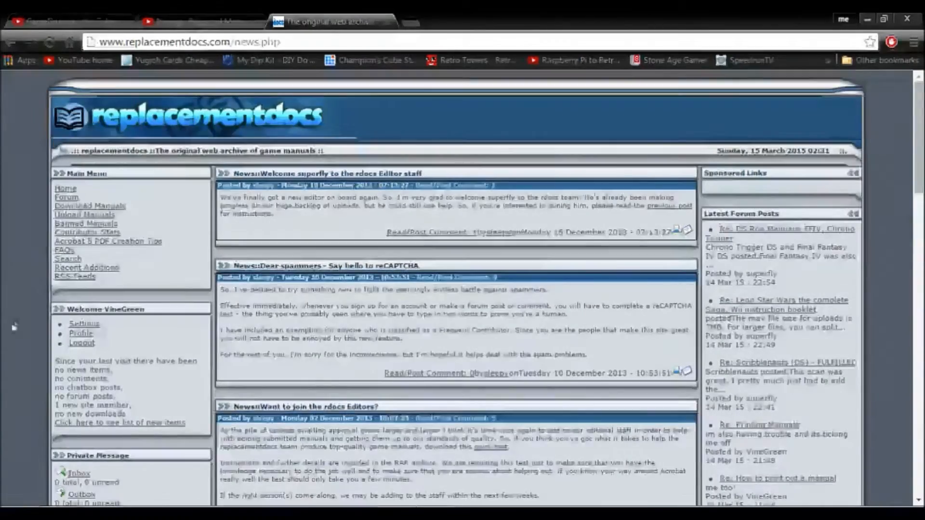
Step: Fill the replacementdocs site search with "zelda links awakening"
scroll(114, 337, down, 10)
scroll(115, 337, up, 5)
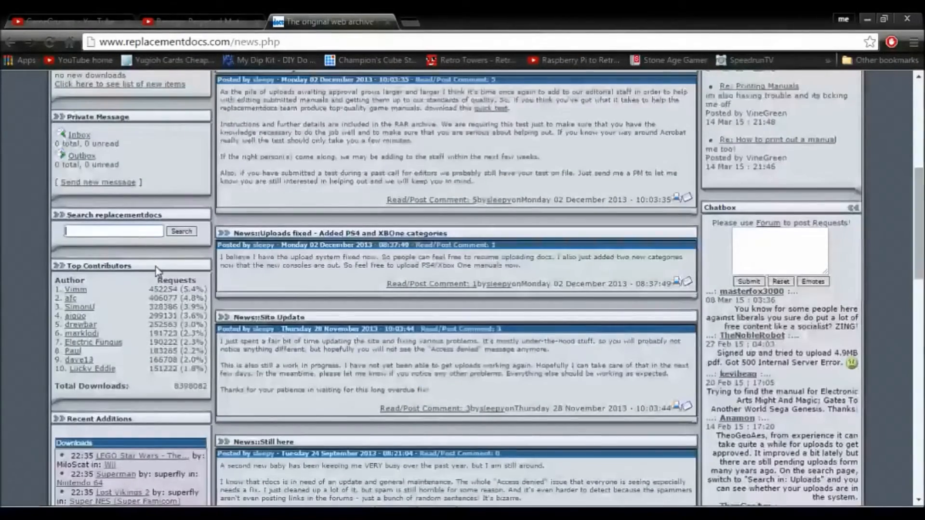
text(zelda links awakening)
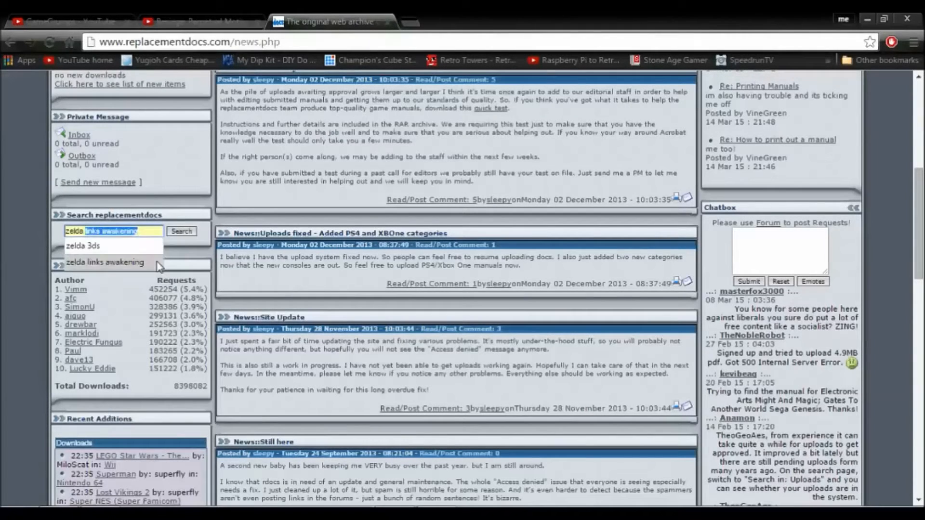
click(157, 263)
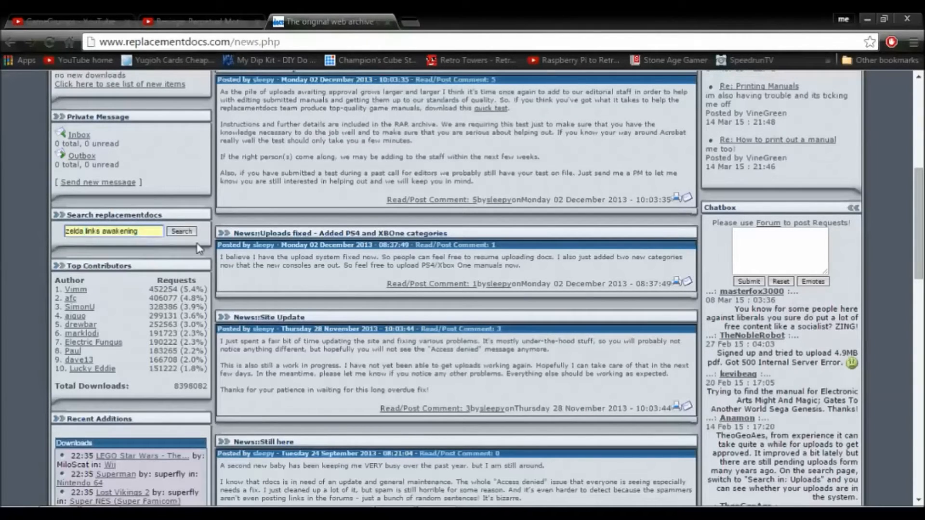
Step: Minimize Chrome and return to the Zelda manual in Adobe Reader
key(alt+Tab)
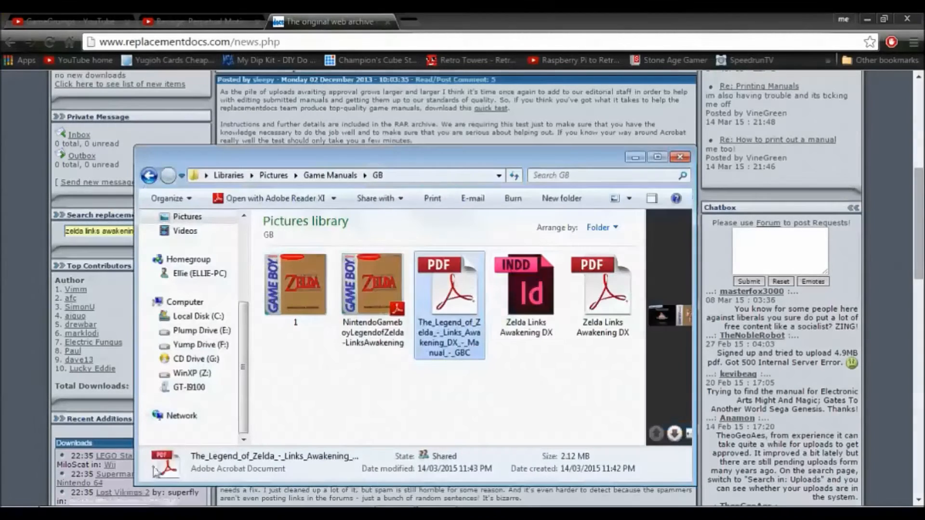
click(442, 513)
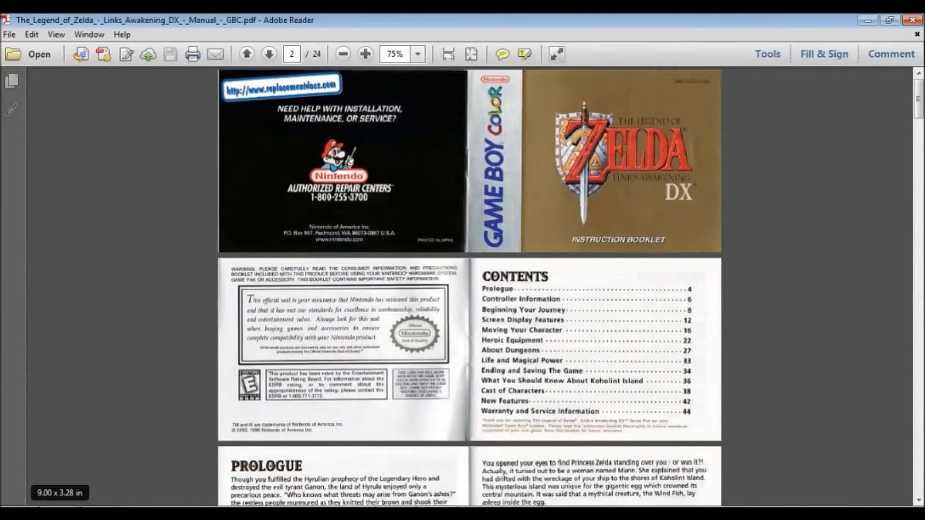
key(alt+Tab)
key(alt+Tab)
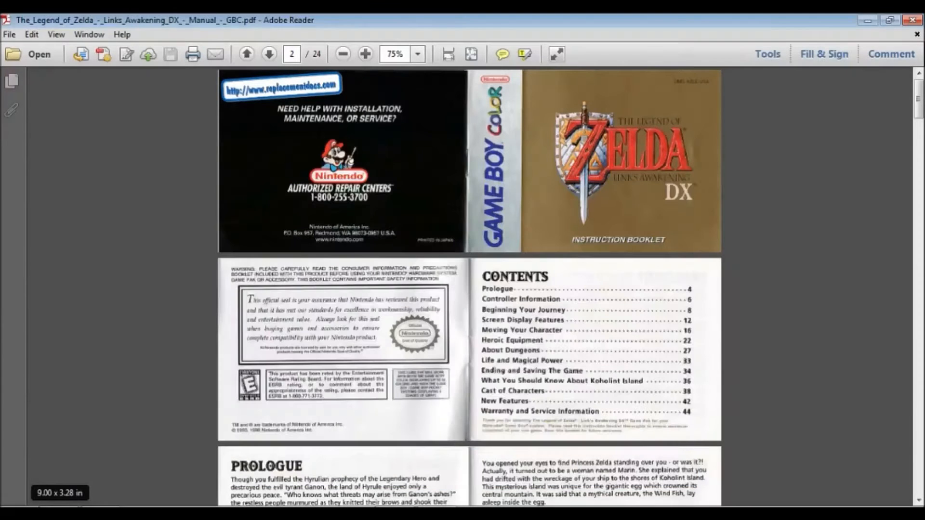
key(alt+Tab)
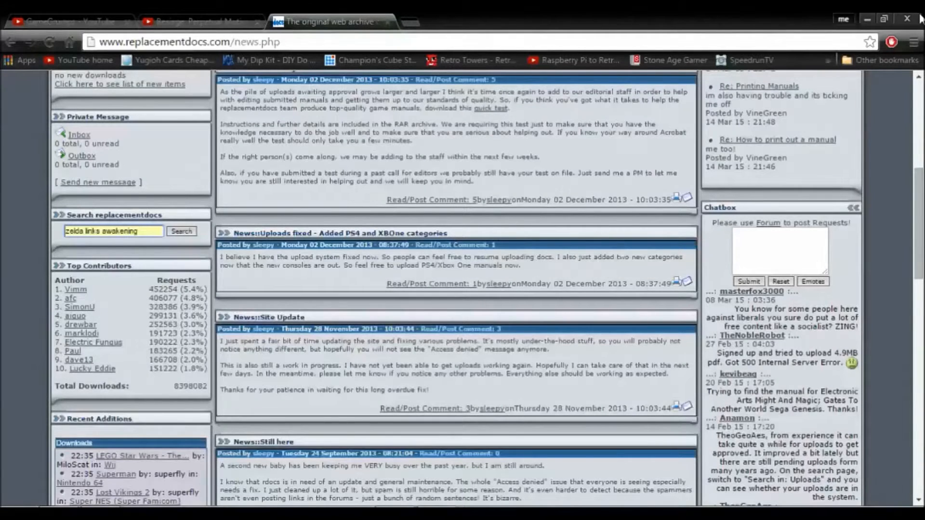
click(861, 13)
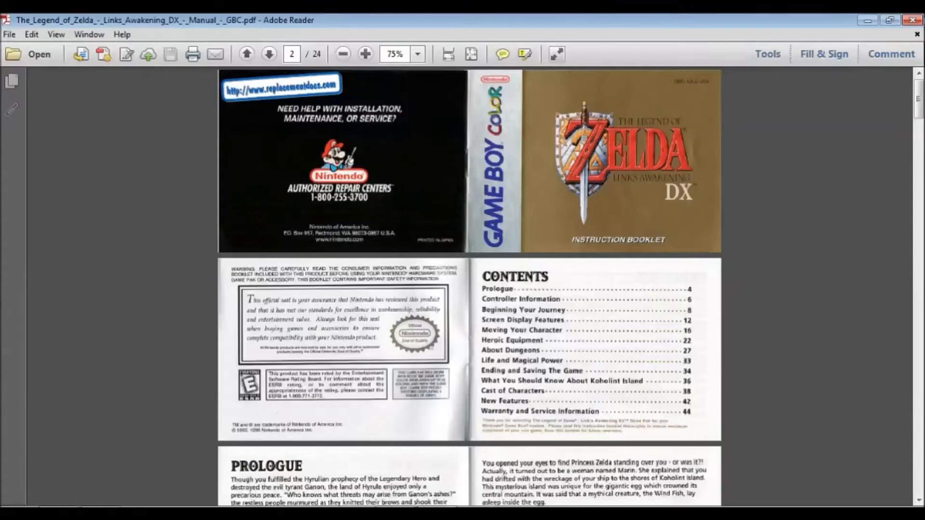
Step: Open Adobe InDesign CC 2014 and maximize its window
right_click(436, 512)
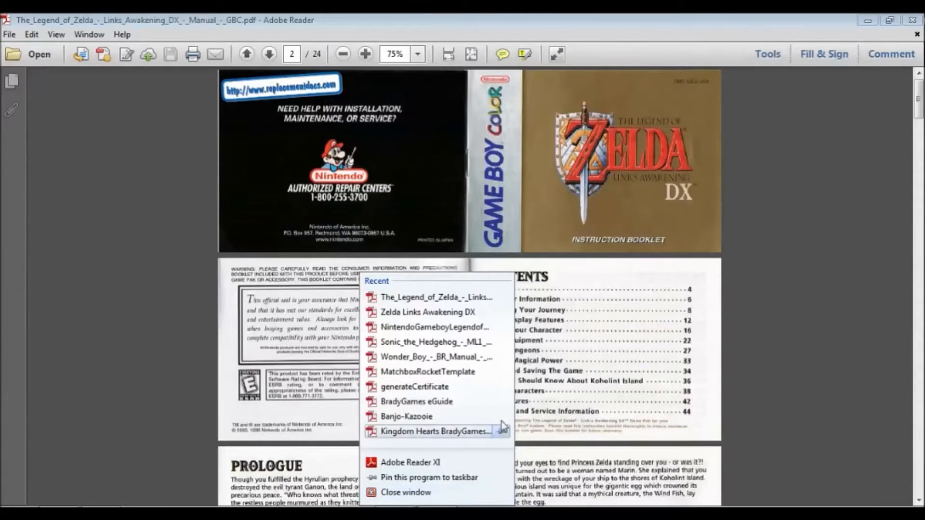
click(842, 220)
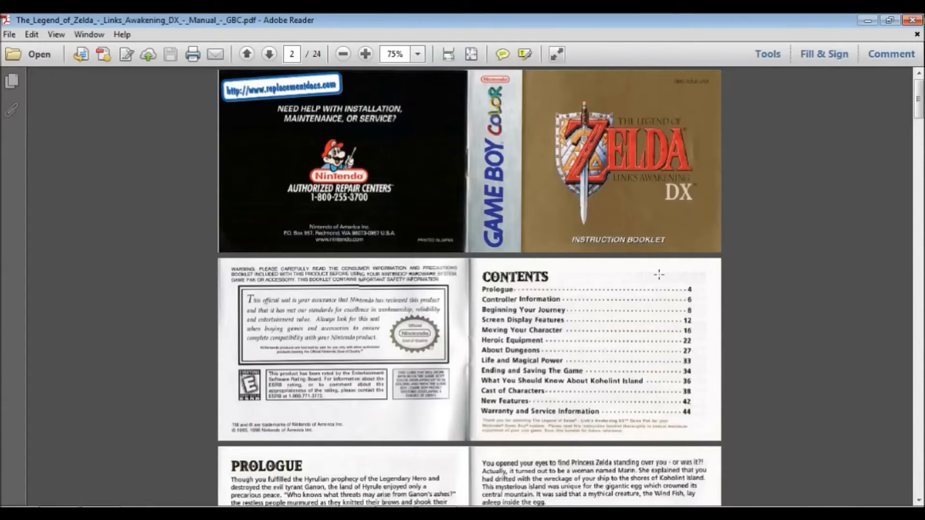
click(12, 513)
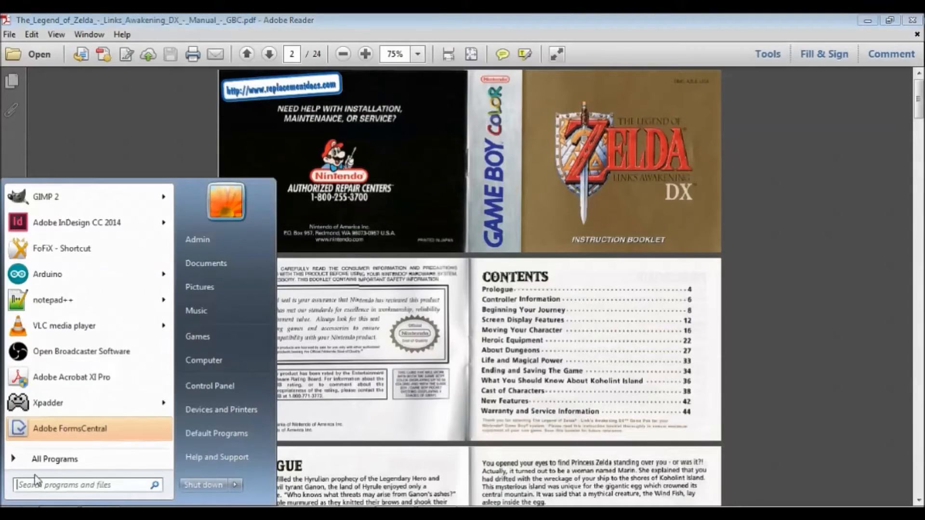
click(73, 222)
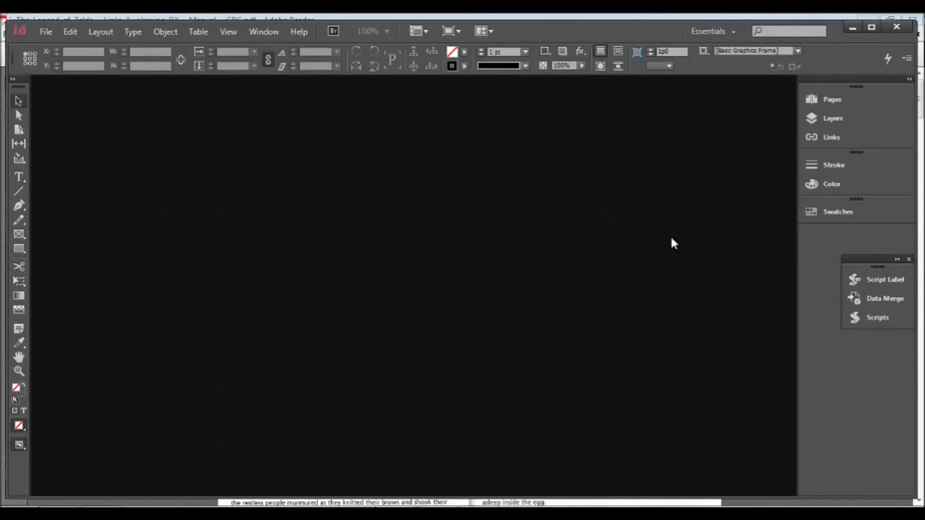
click(592, 420)
click(871, 27)
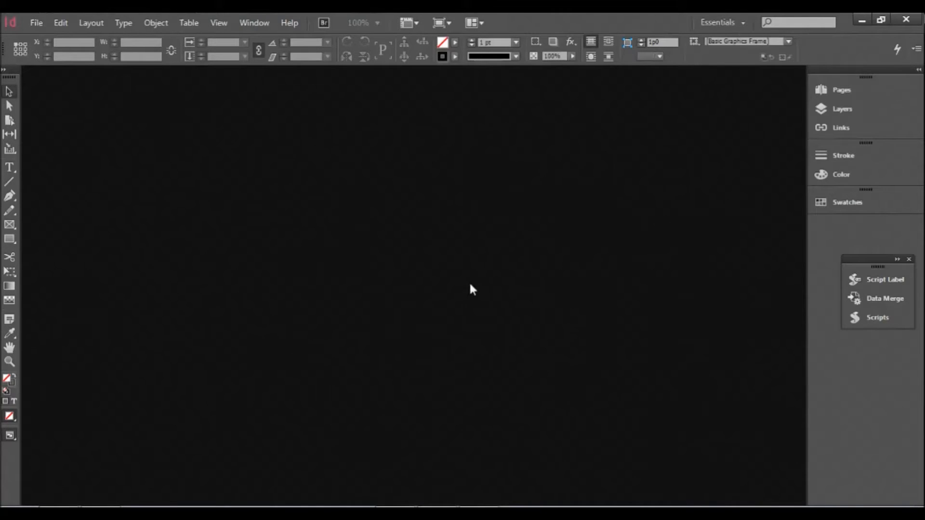
Step: Start a new print document and set its page size to A5
click(42, 24)
key(alt+a)
mouse_move(37, 23)
mouse_move(56, 38)
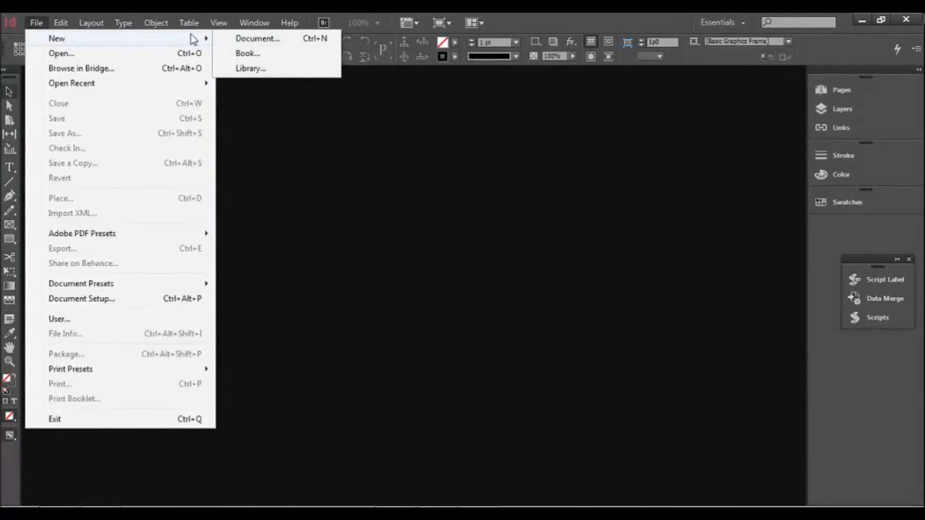
click(232, 39)
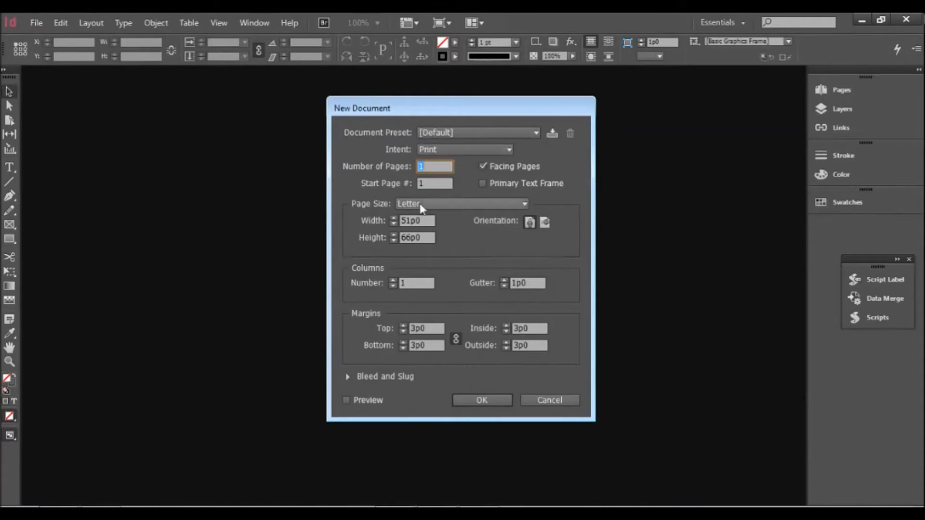
click(452, 201)
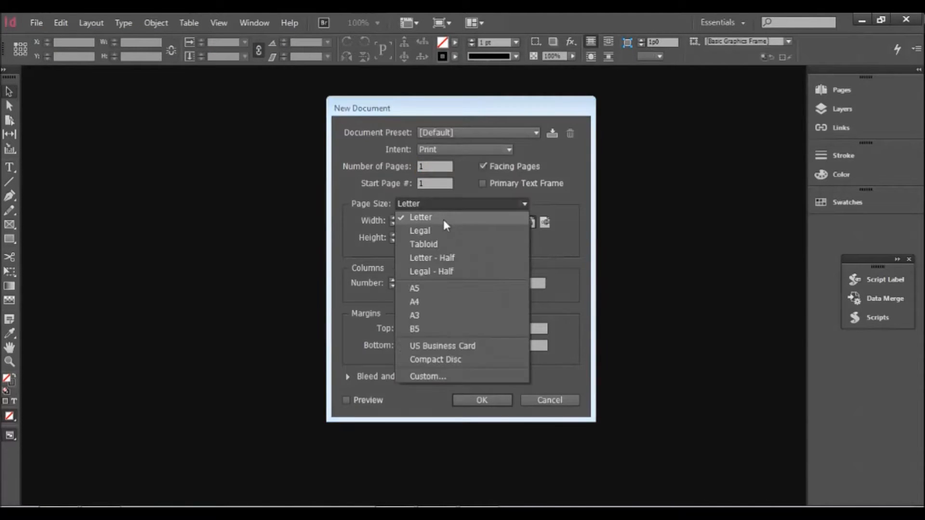
click(426, 288)
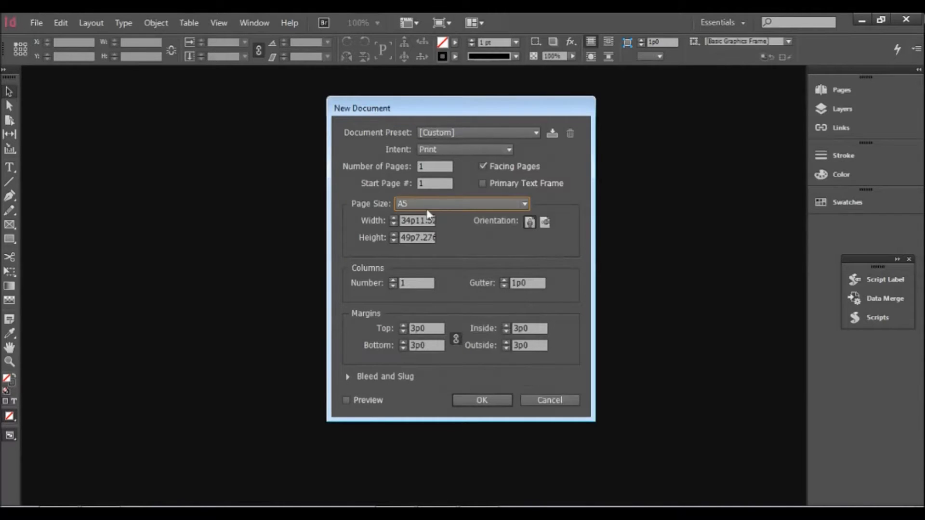
click(447, 204)
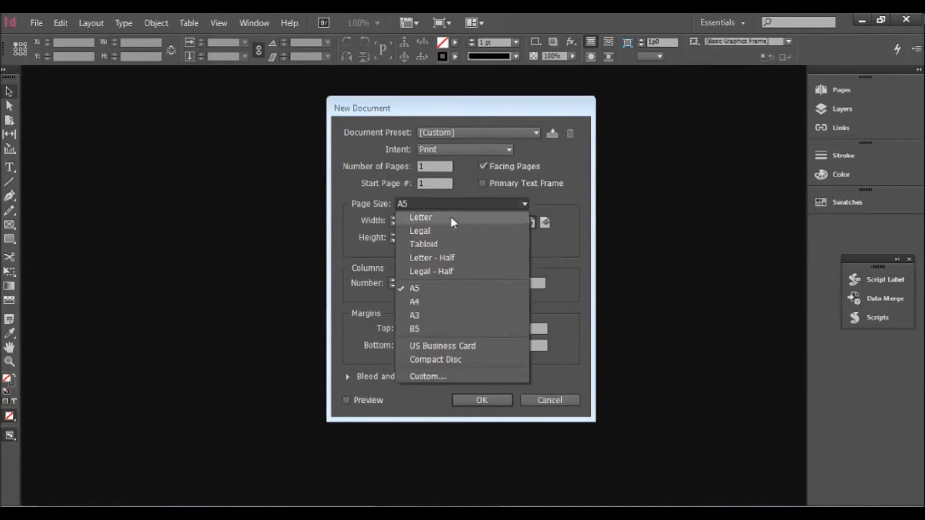
click(431, 287)
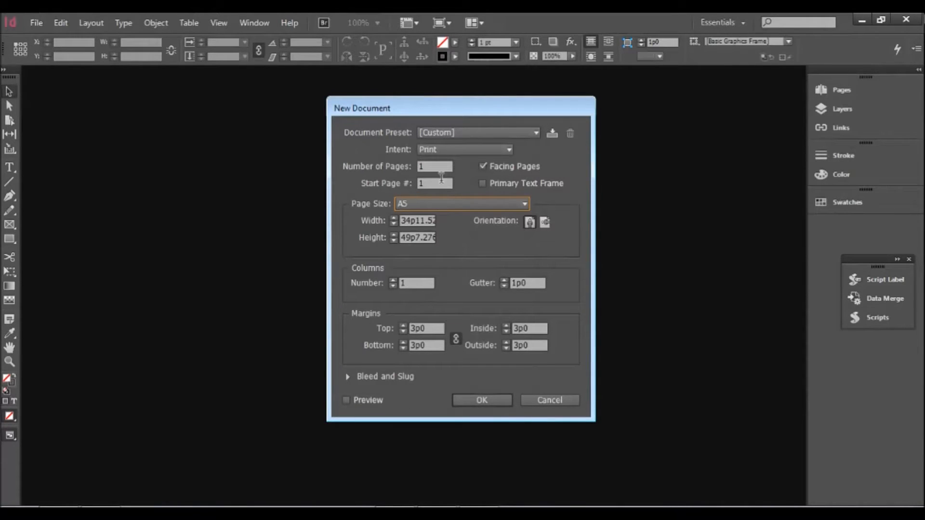
Step: Set the number of pages to 24 and create the document
double_click(439, 167)
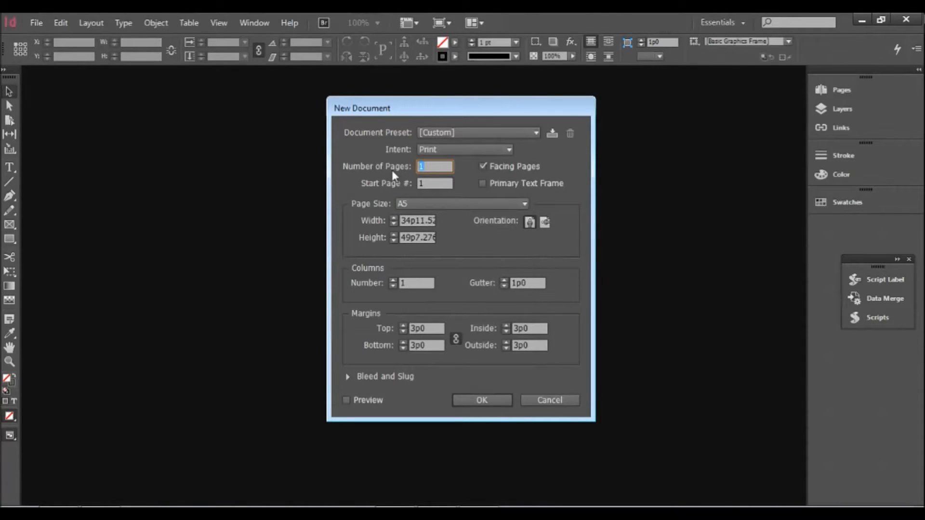
text(32)
click(477, 400)
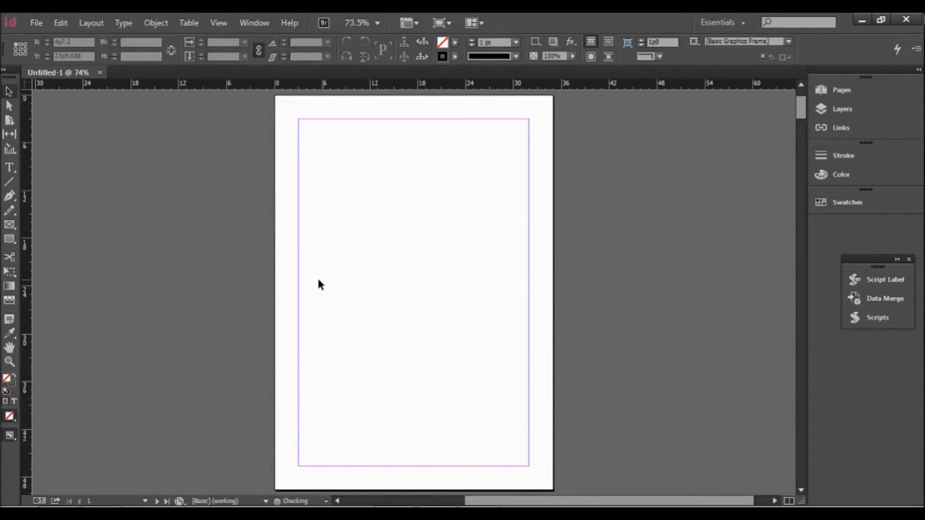
Step: Examine the blank document's first page and facing spreads, both in the layout and as page thumbnails
scroll(562, 236, down, 10)
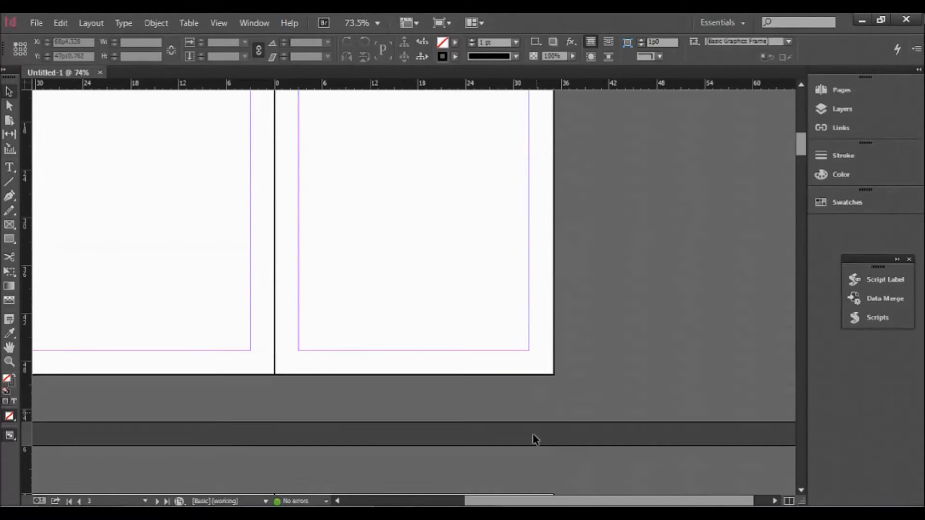
drag(535, 501, 476, 496)
scroll(623, 405, up, 3)
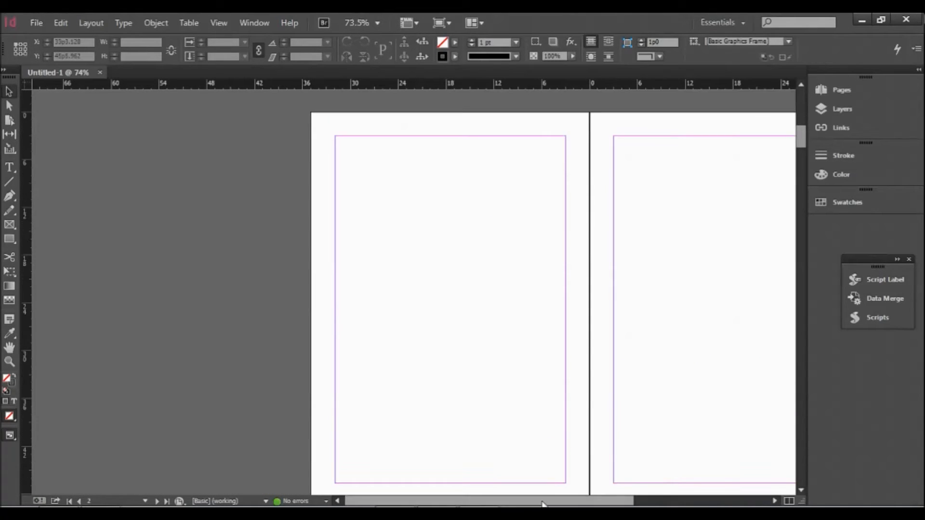
drag(542, 503, 600, 498)
drag(800, 141, 811, 141)
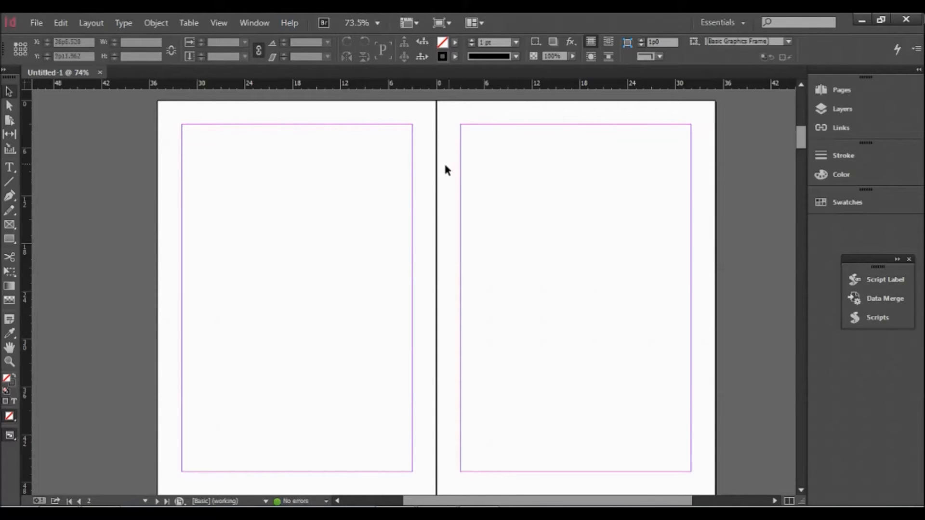
drag(801, 137, 801, 104)
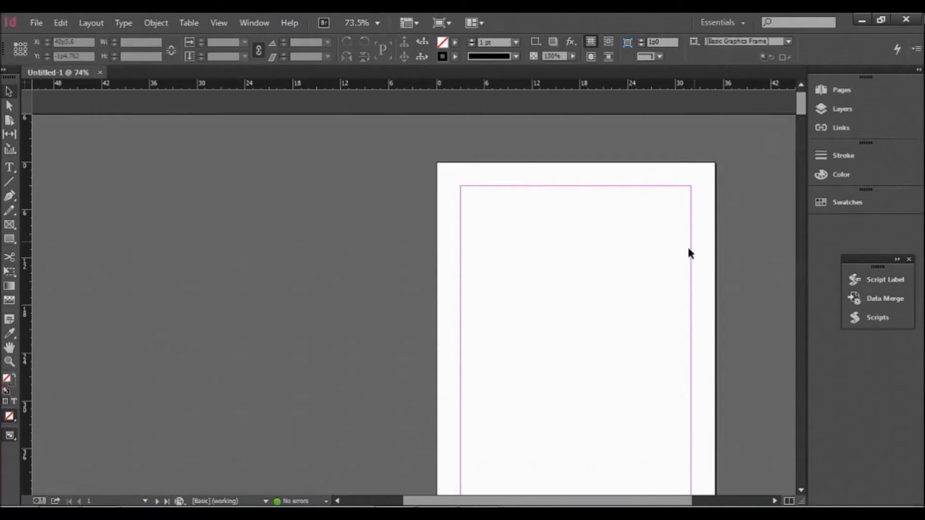
drag(555, 496, 574, 495)
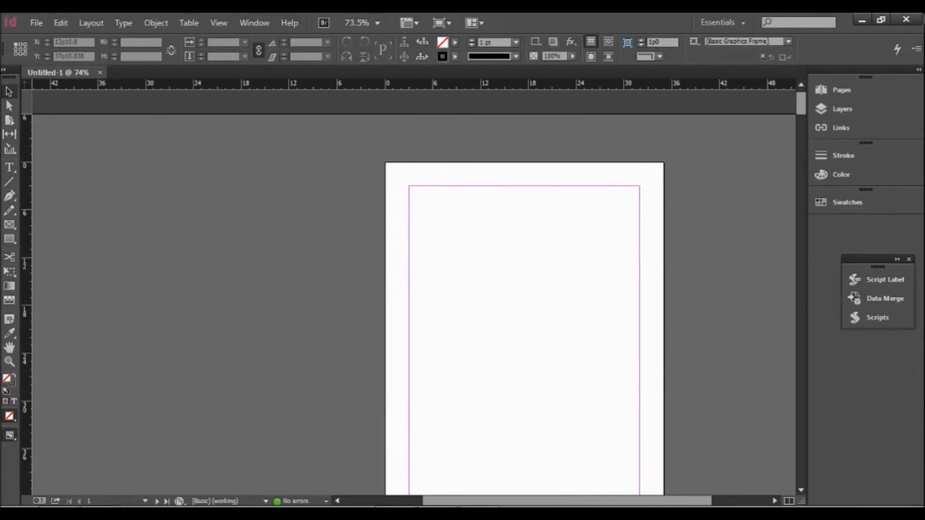
click(450, 511)
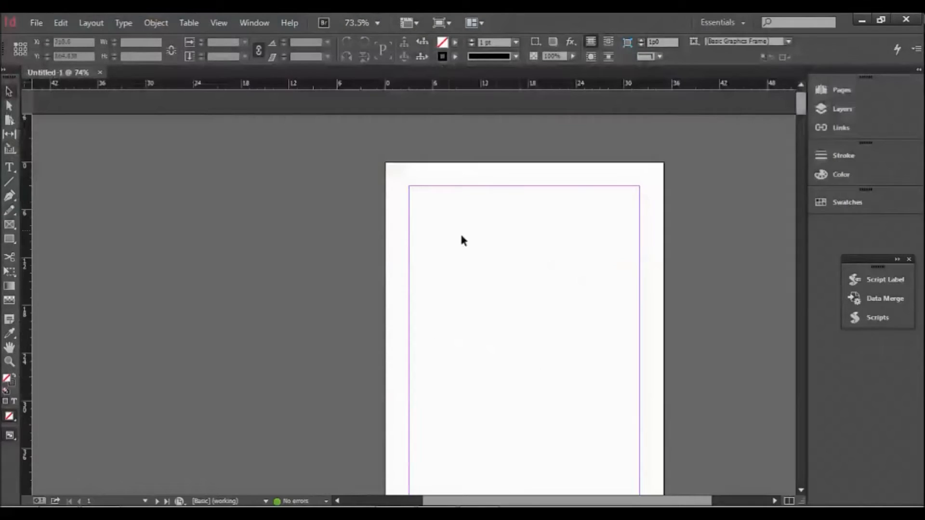
mouse_move(801, 103)
mouse_down()
mouse_move(792, 266)
mouse_move(801, 106)
mouse_up()
click(841, 89)
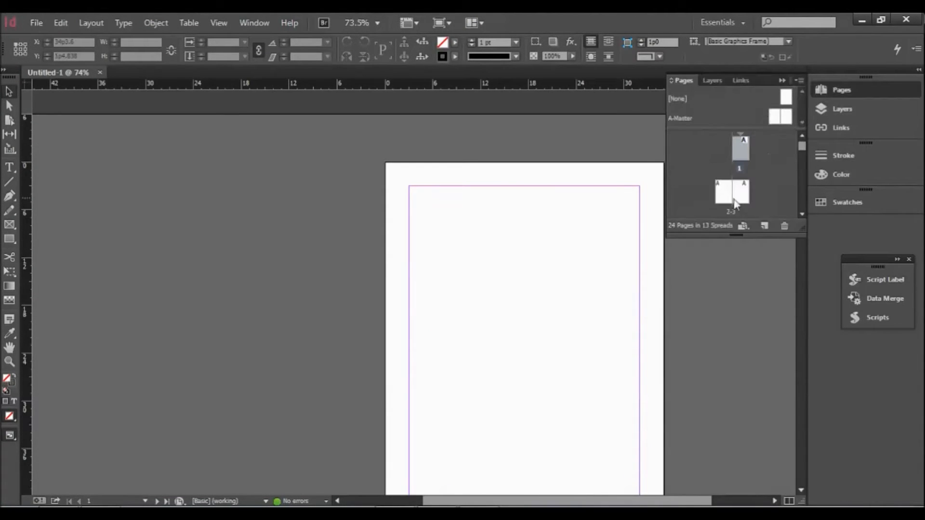
mouse_move(803, 154)
mouse_down()
mouse_move(802, 192)
mouse_move(805, 164)
mouse_up()
Step: Bring up the scripts list and select the PlaceMultipagePDF script among the application's JavaScript samples
click(254, 23)
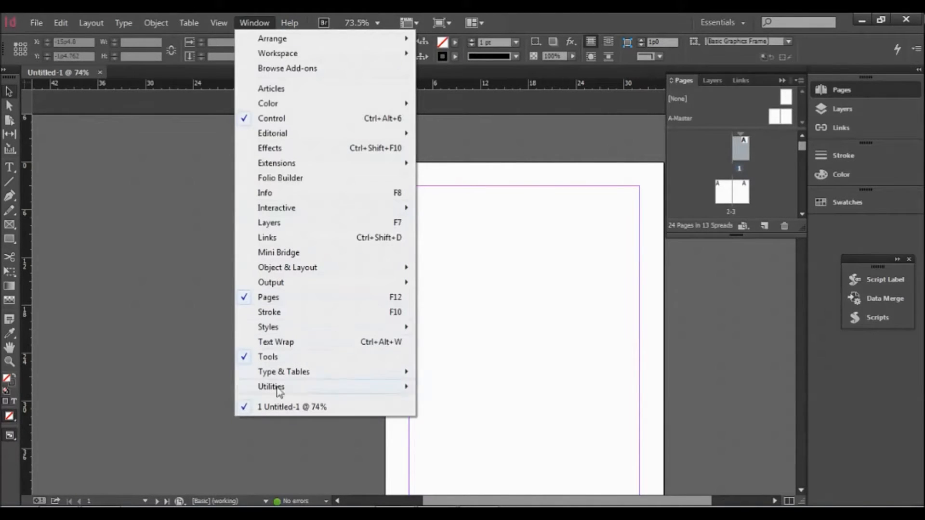
mouse_move(284, 389)
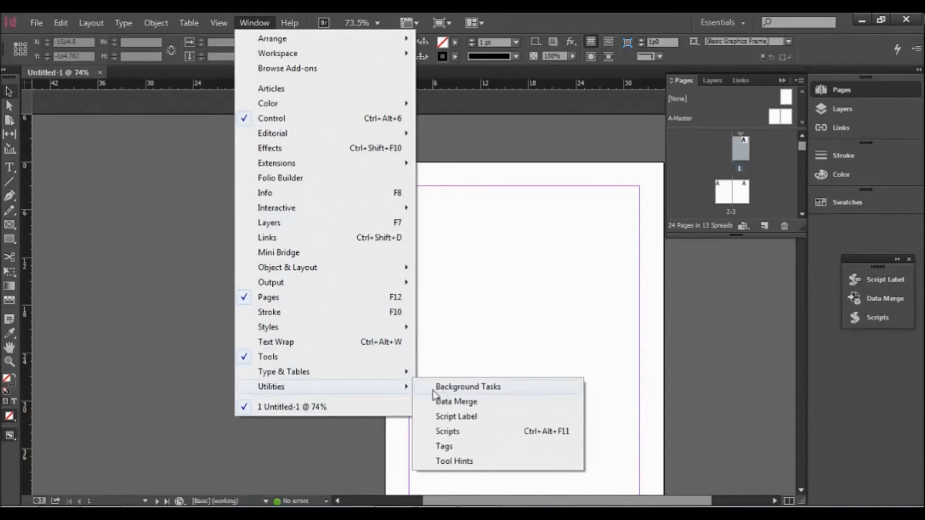
click(445, 433)
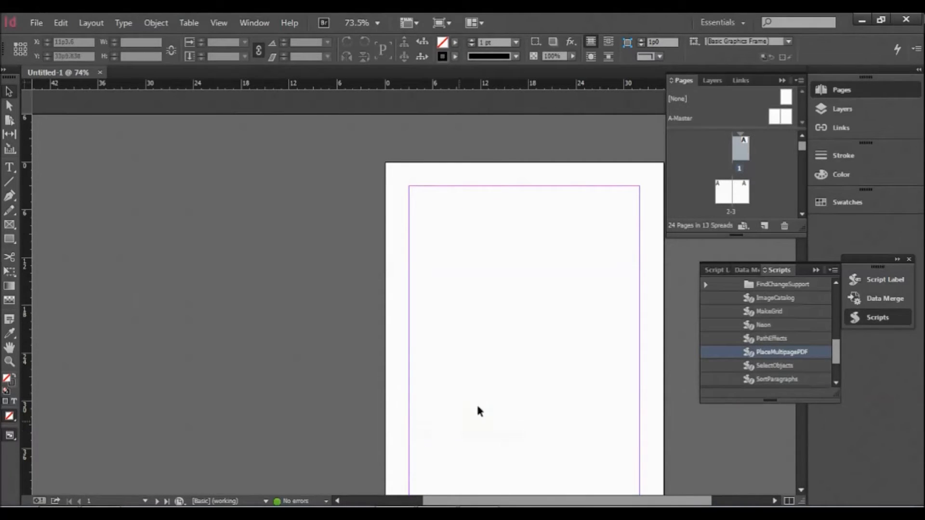
drag(837, 350, 811, 299)
click(705, 311)
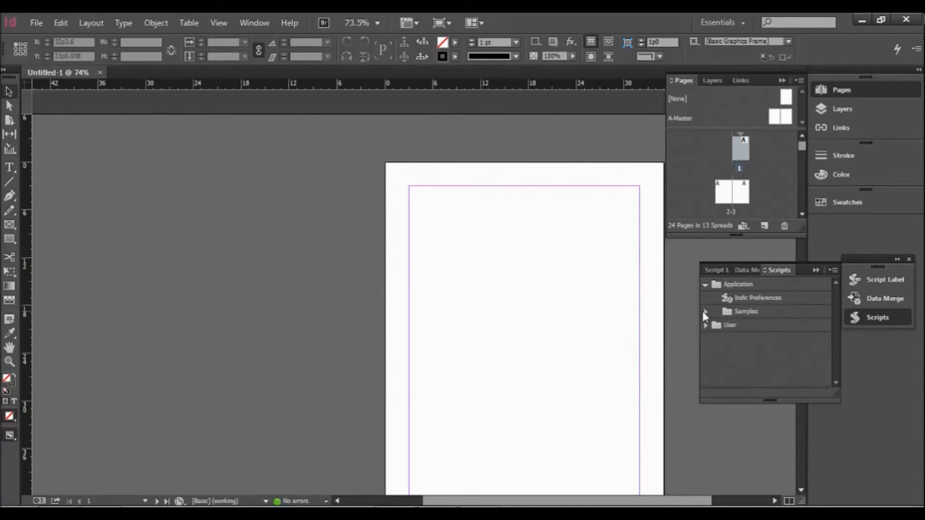
click(705, 285)
click(743, 283)
click(705, 285)
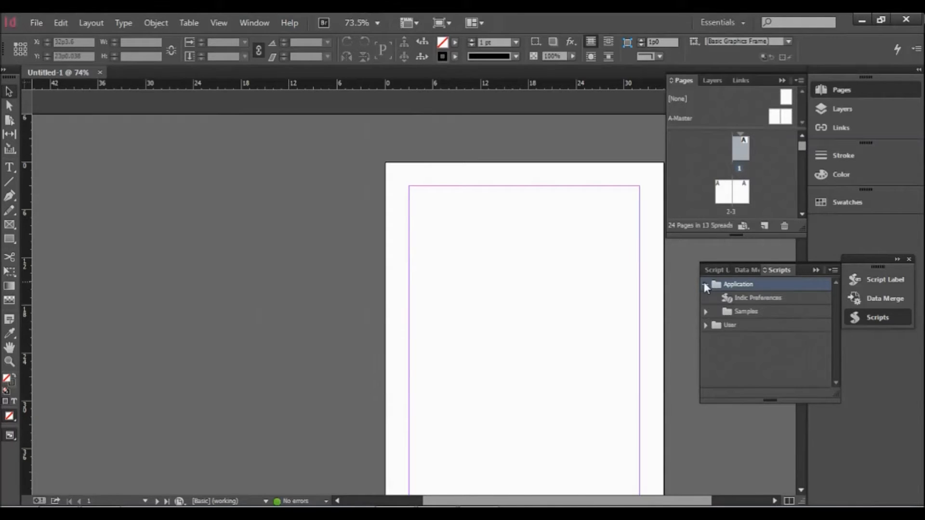
click(705, 312)
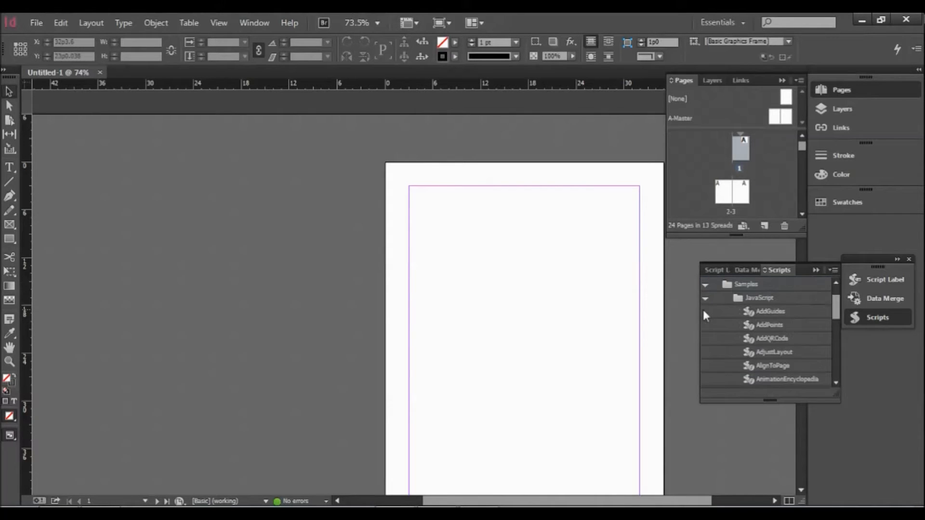
drag(836, 307, 847, 351)
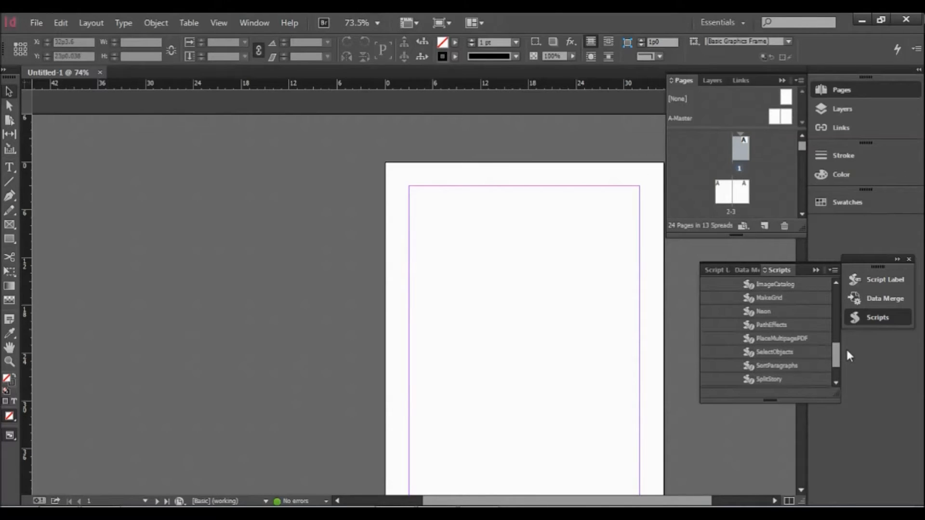
click(792, 339)
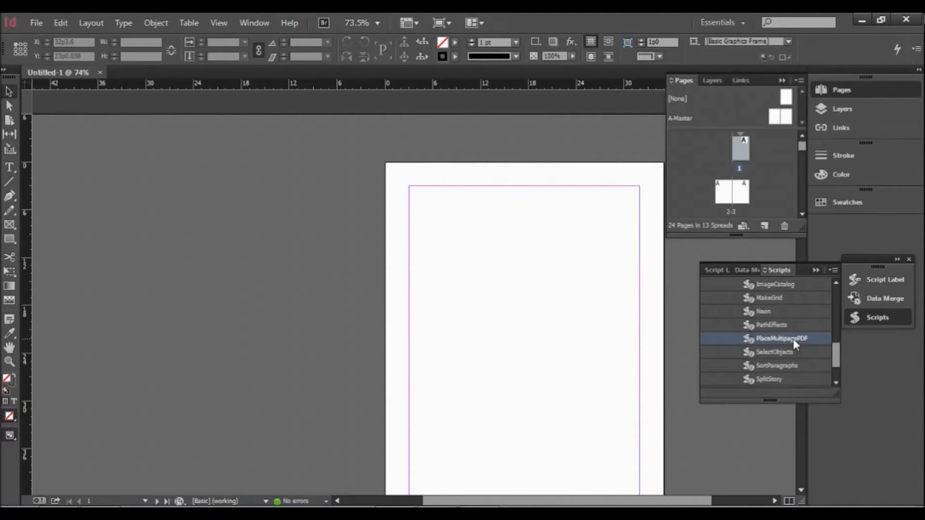
Step: Run PlaceMultipagePDF to place The_Legend_of_Zelda_-_Links_Awakening_DX_-_Manual_-_GBC in Untitled-1, starting on page 1
double_click(793, 339)
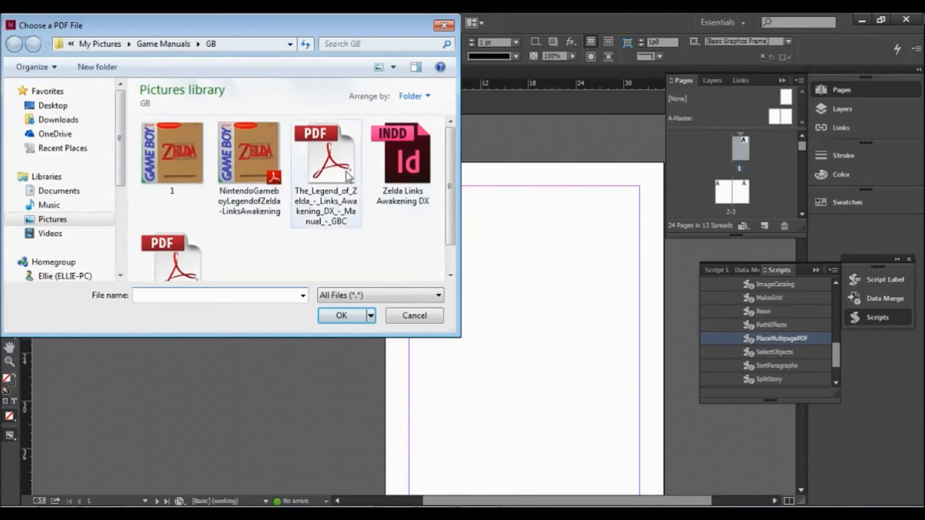
click(354, 182)
click(350, 316)
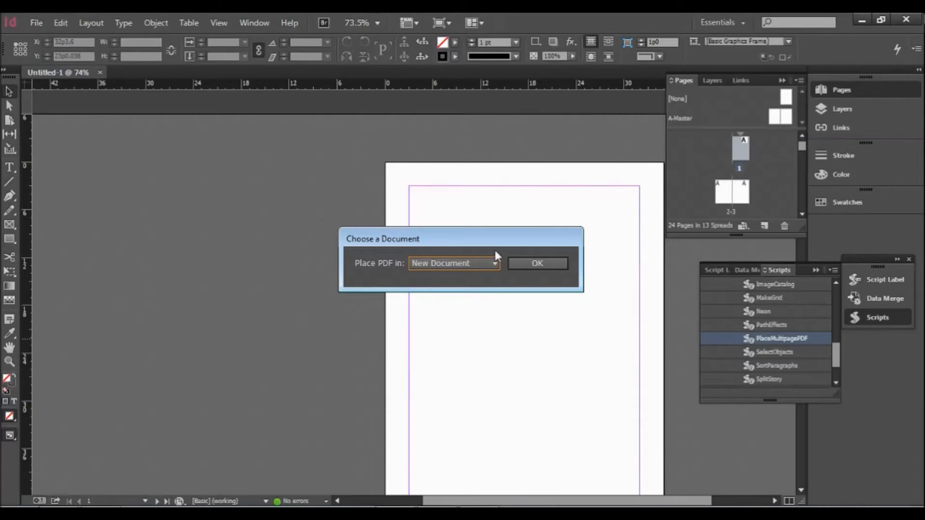
click(495, 264)
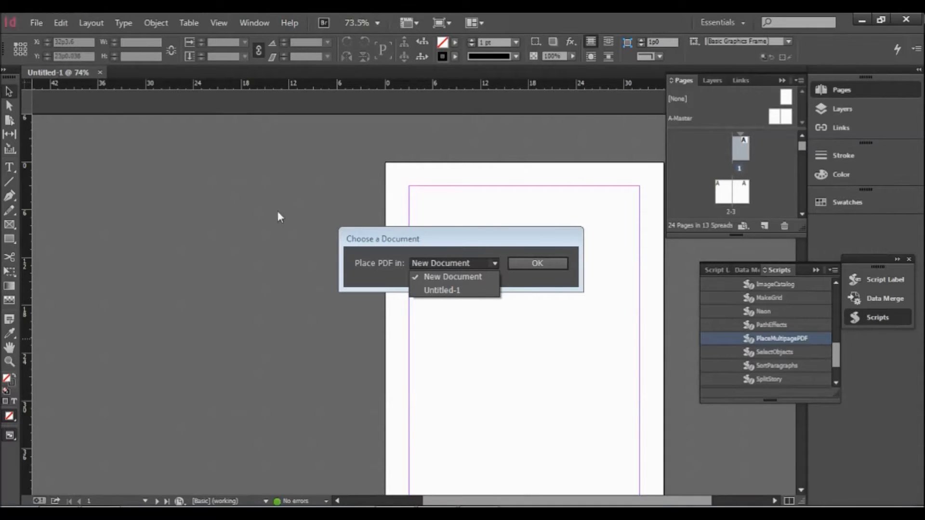
click(442, 290)
click(528, 263)
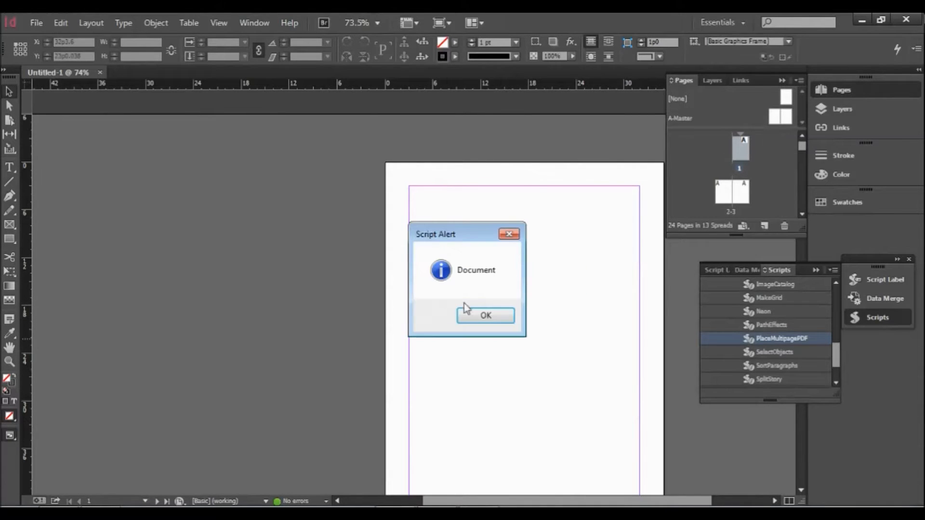
click(484, 316)
click(485, 317)
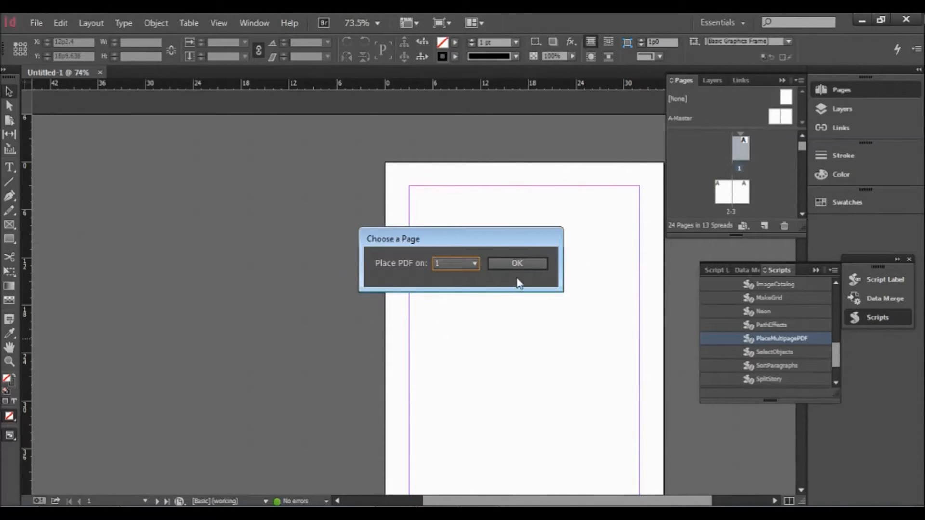
click(516, 263)
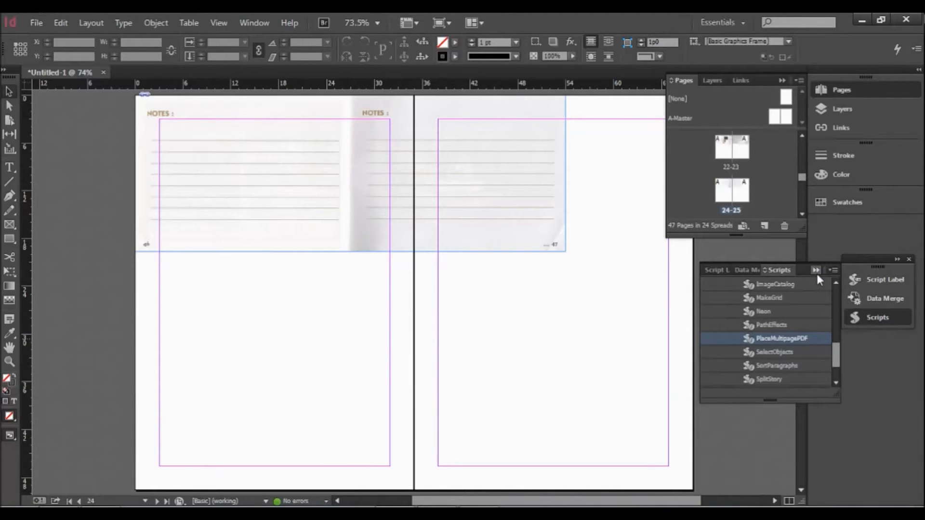
Step: Collapse the script and page lists and check the pages following the placed manual spreads
click(816, 270)
click(782, 81)
scroll(528, 292, down, 5)
scroll(528, 292, down, 20)
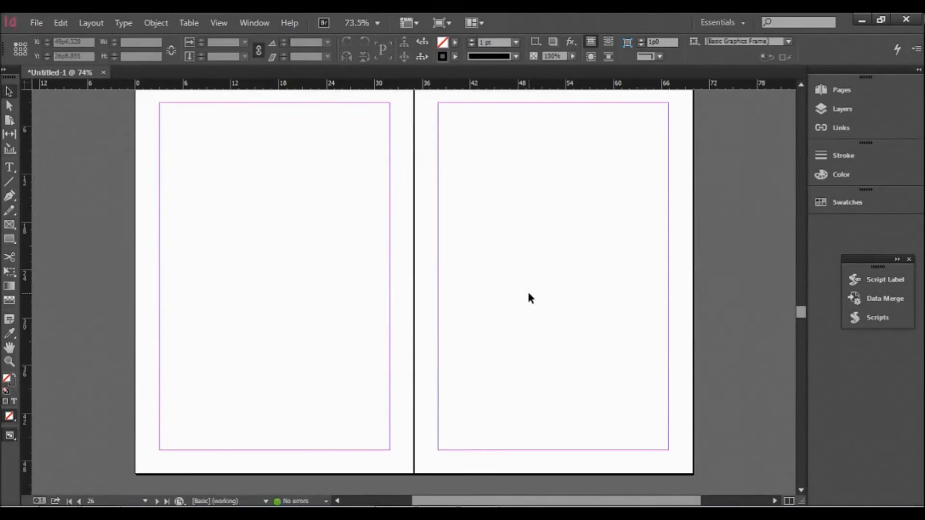
Step: Check the remaining pages after the placed manual and return to the cover spread on page 1
scroll(543, 306, down, 20)
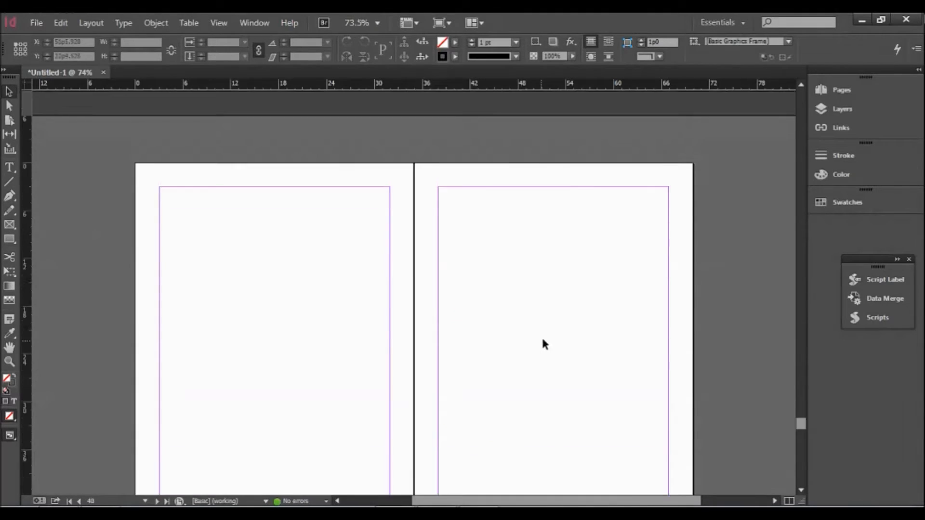
drag(801, 477, 779, 80)
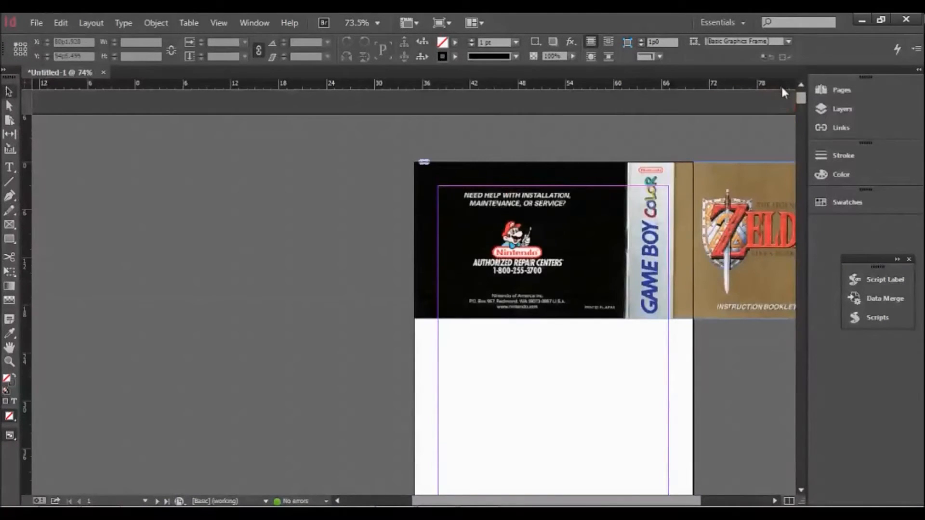
drag(605, 501, 634, 501)
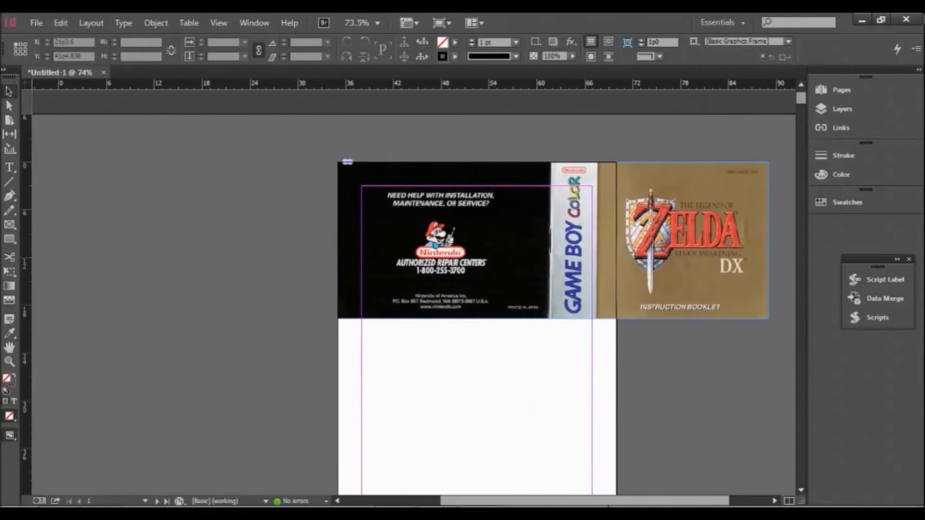
mouse_move(801, 98)
mouse_down()
mouse_move(801, 134)
mouse_move(795, 98)
mouse_up()
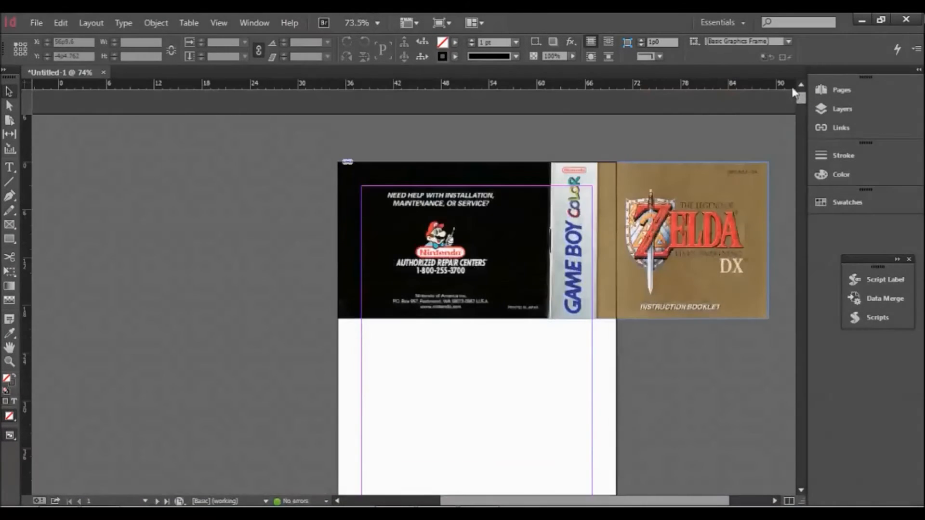
click(552, 240)
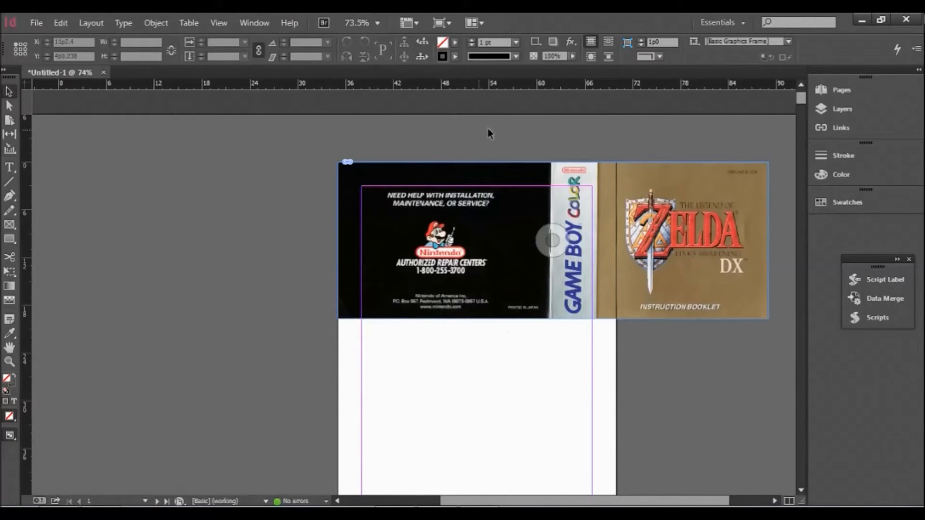
mouse_move(802, 102)
mouse_down()
mouse_move(805, 112)
mouse_move(803, 99)
mouse_up()
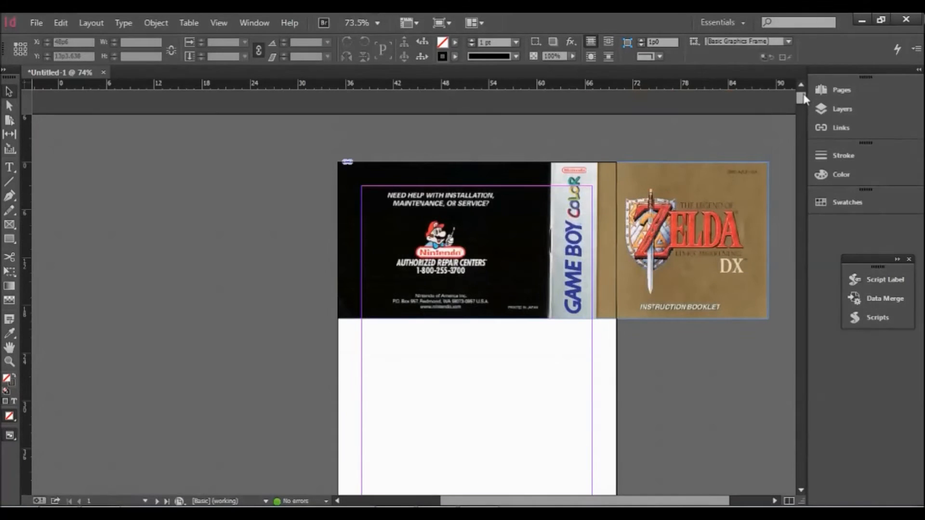
Step: Cut the cover spread with the Scissors tool along the fold between the black back cover and the Game Boy Color front cover
click(10, 257)
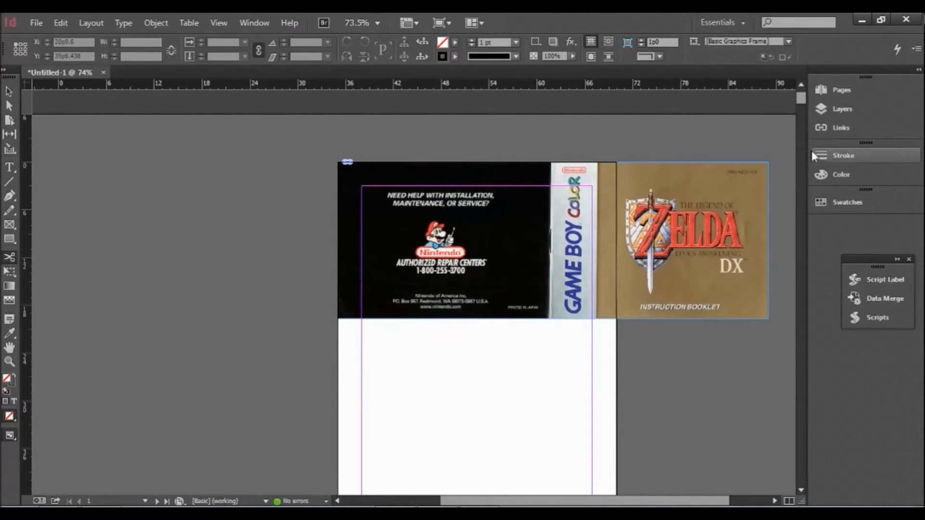
mouse_move(800, 107)
mouse_down()
mouse_move(787, 250)
mouse_move(788, 95)
mouse_up()
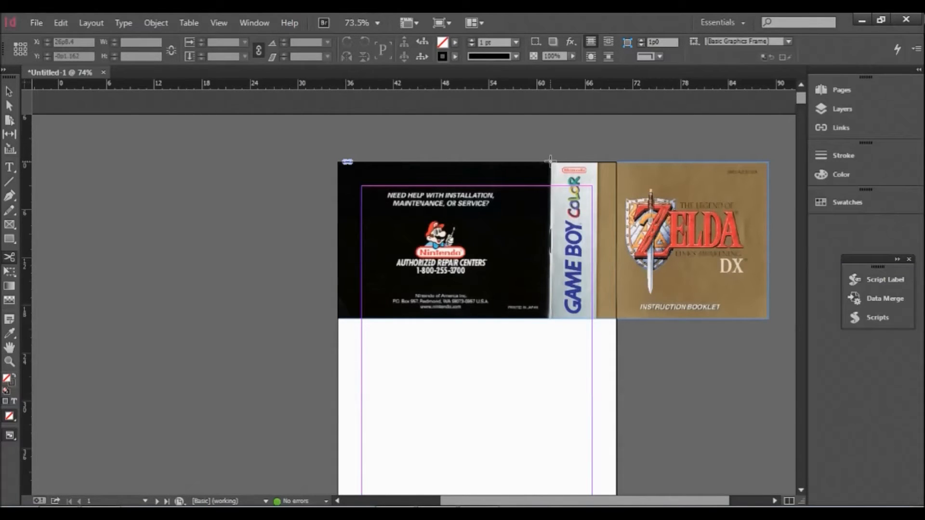
click(550, 161)
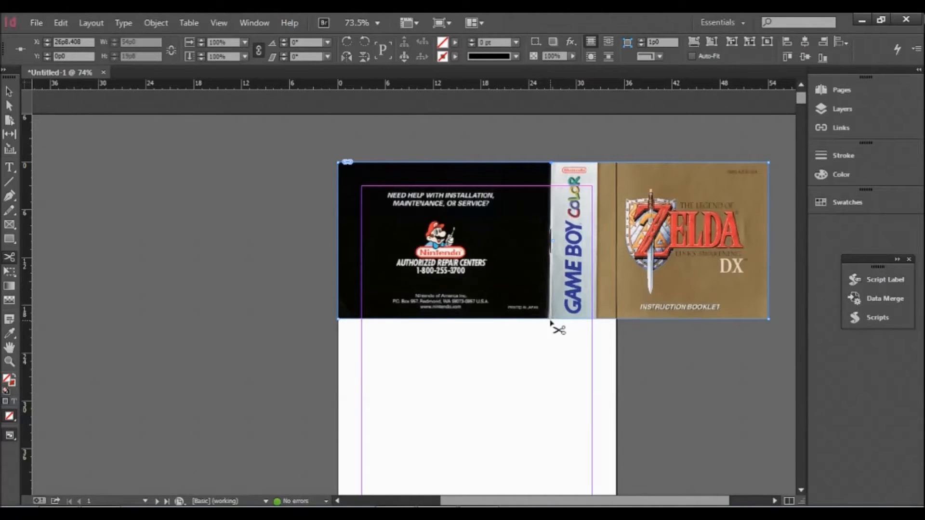
click(551, 319)
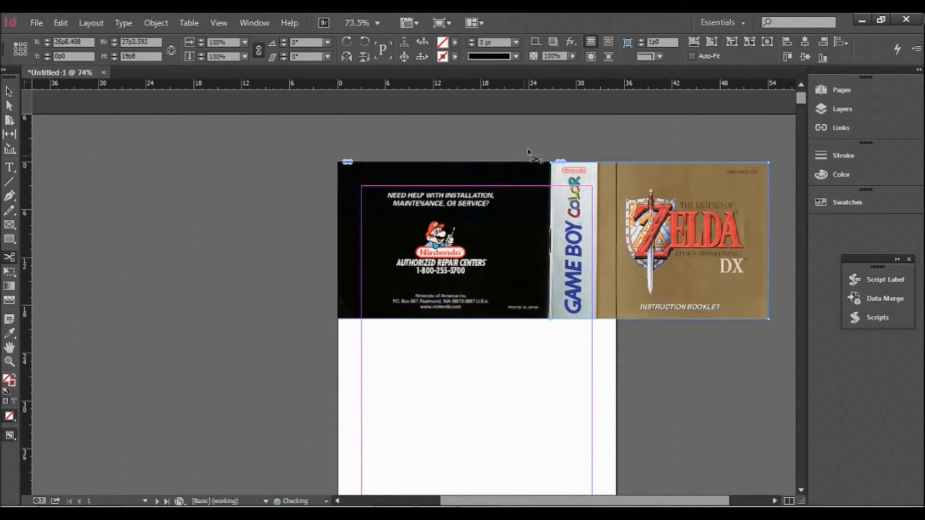
Step: Move the separated front cover piece onto page 1, just below the back cover
click(9, 92)
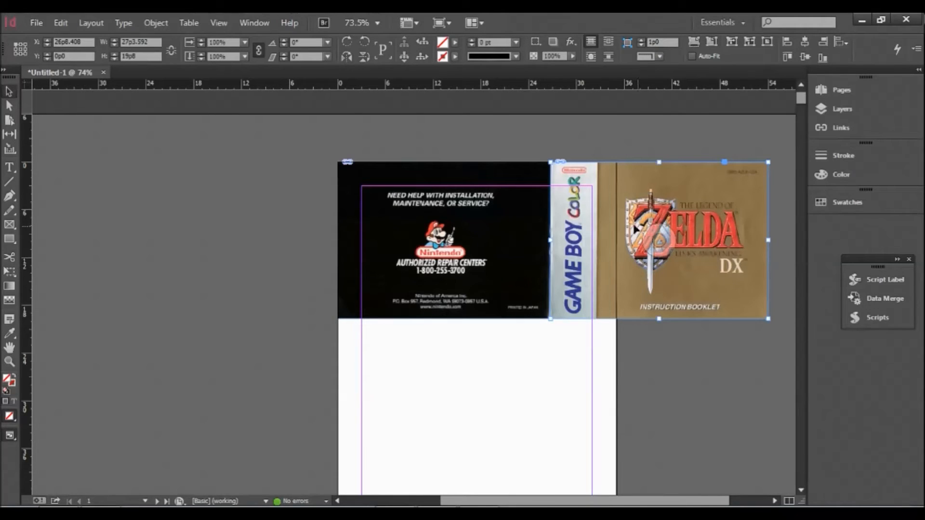
drag(619, 207, 450, 374)
scroll(495, 347, down, 5)
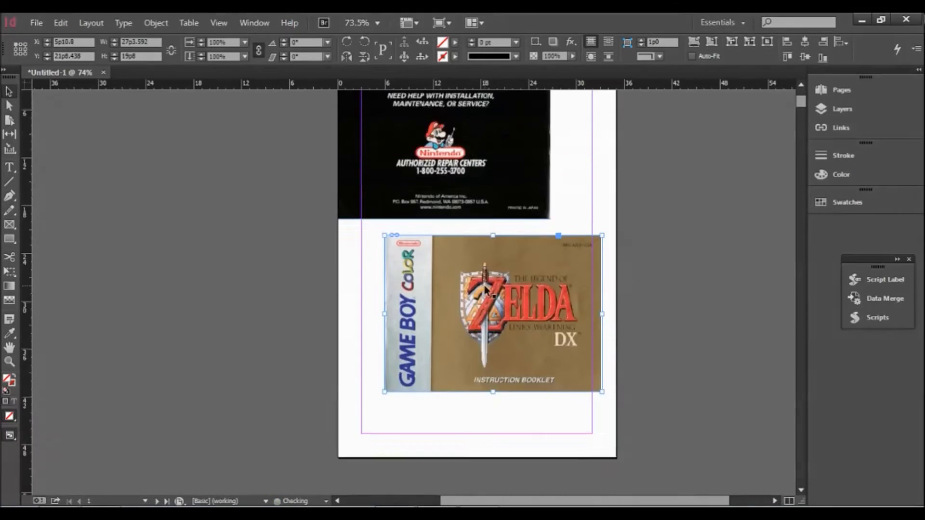
Step: Bring up Zelda Links Awakening DX.indd and compare its opening pages with the uncut spreads in Untitled-1
scroll(486, 172, down, 20)
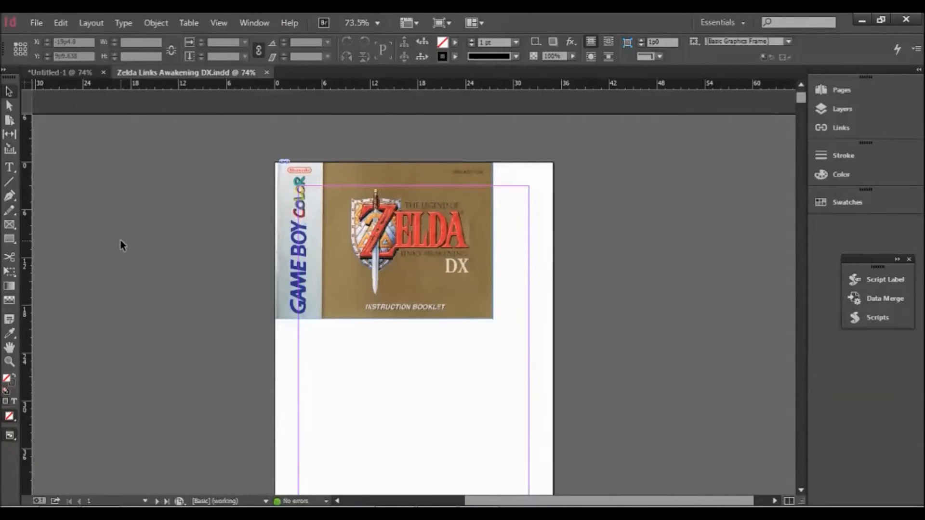
scroll(384, 250, down, 8)
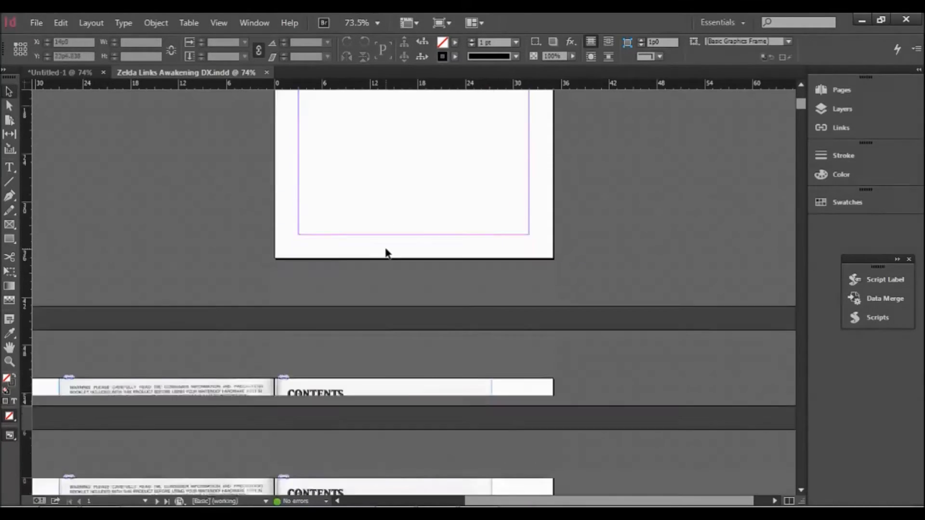
scroll(384, 248, down, 1)
drag(517, 501, 431, 501)
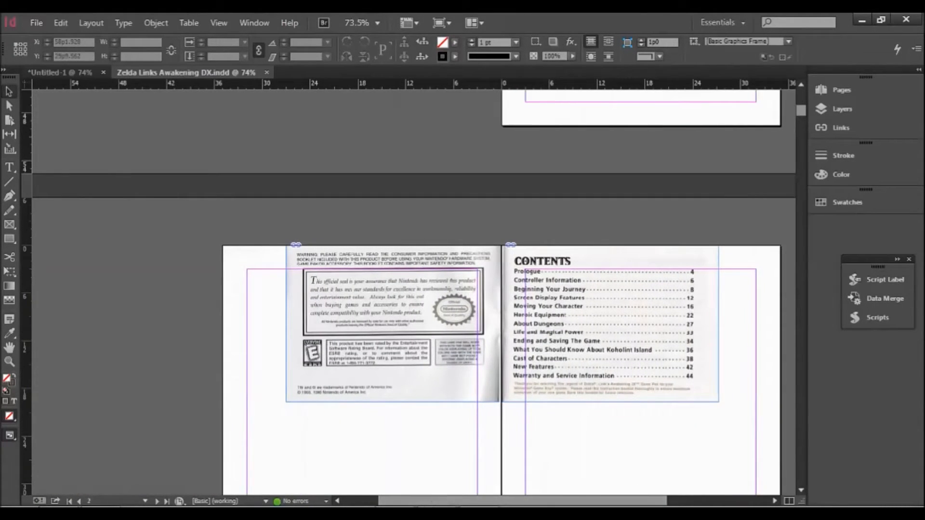
click(73, 72)
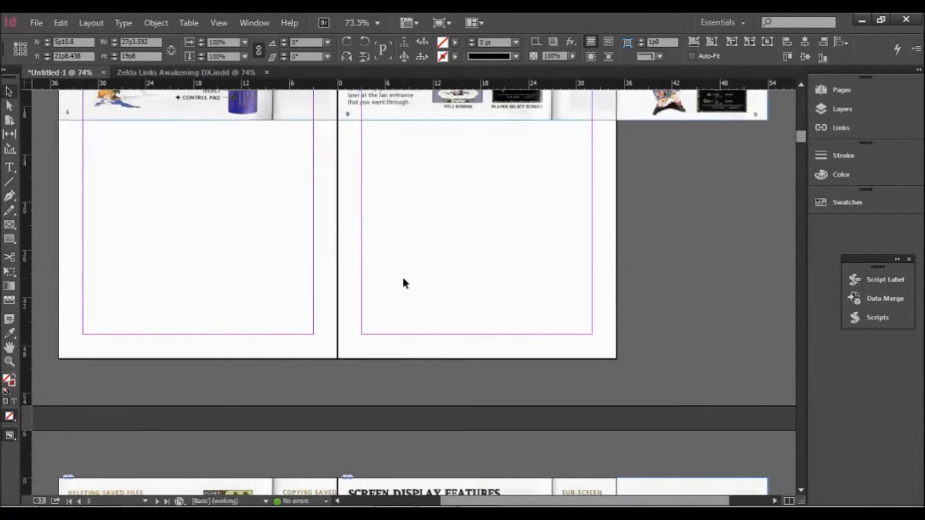
scroll(402, 273, down, 5)
click(154, 74)
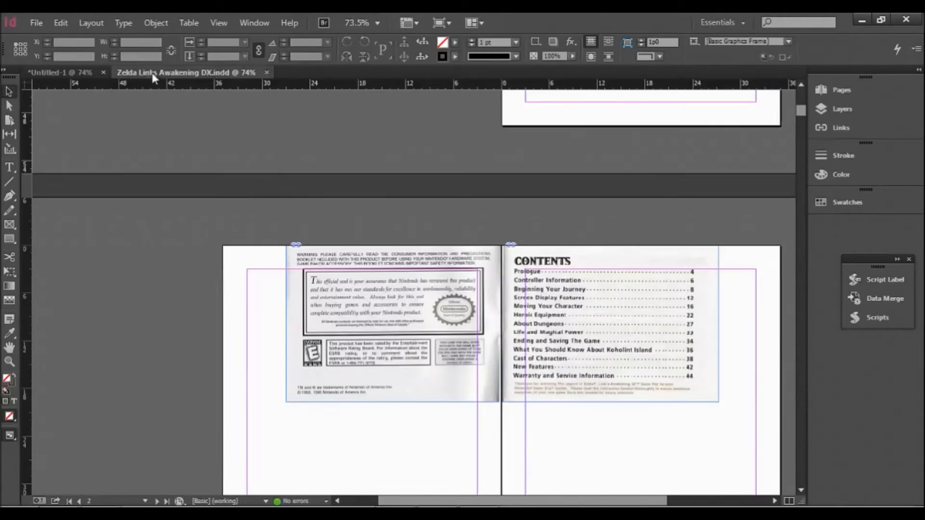
Step: Examine how the cover, contents and prologue pages are arranged around the spine in Zelda Links Awakening DX.indd
scroll(530, 346, up, 6)
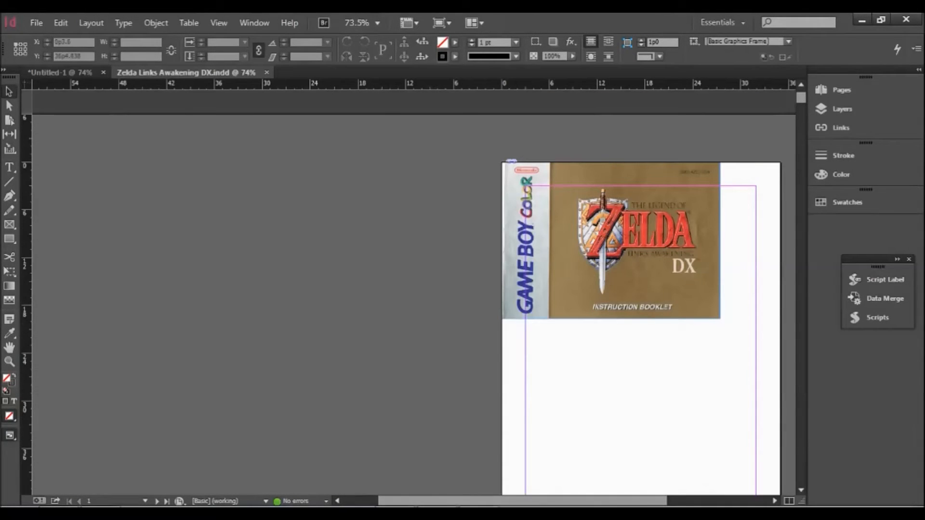
drag(489, 501, 512, 501)
scroll(268, 253, down, 5)
scroll(274, 256, down, 3)
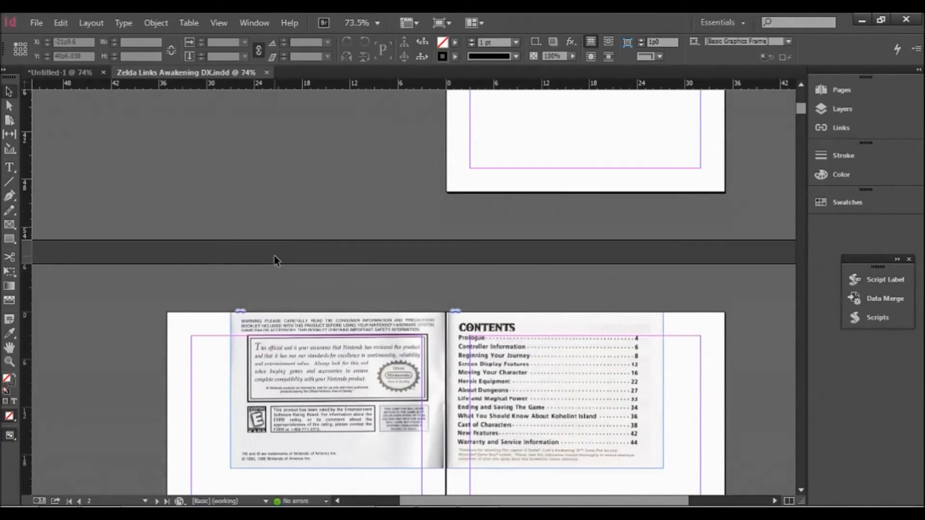
scroll(278, 262, up, 7)
scroll(140, 296, down, 1)
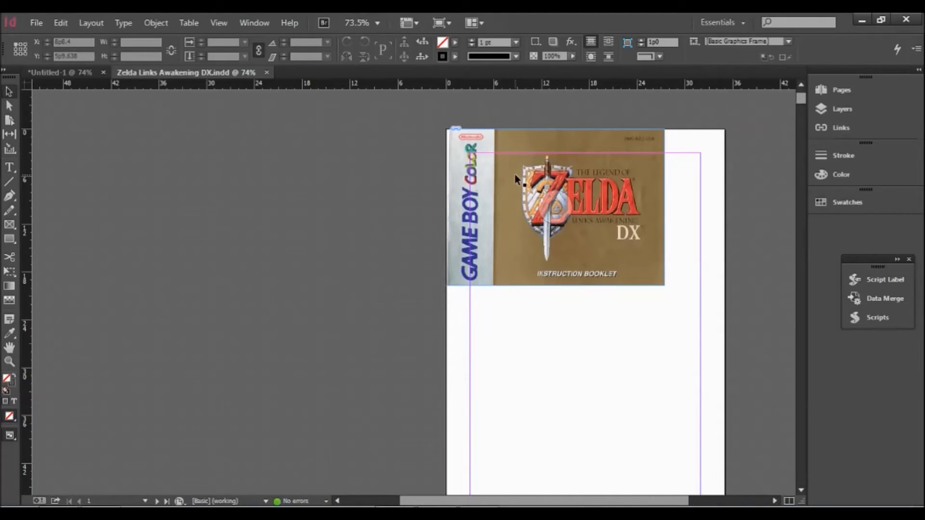
scroll(513, 178, down, 10)
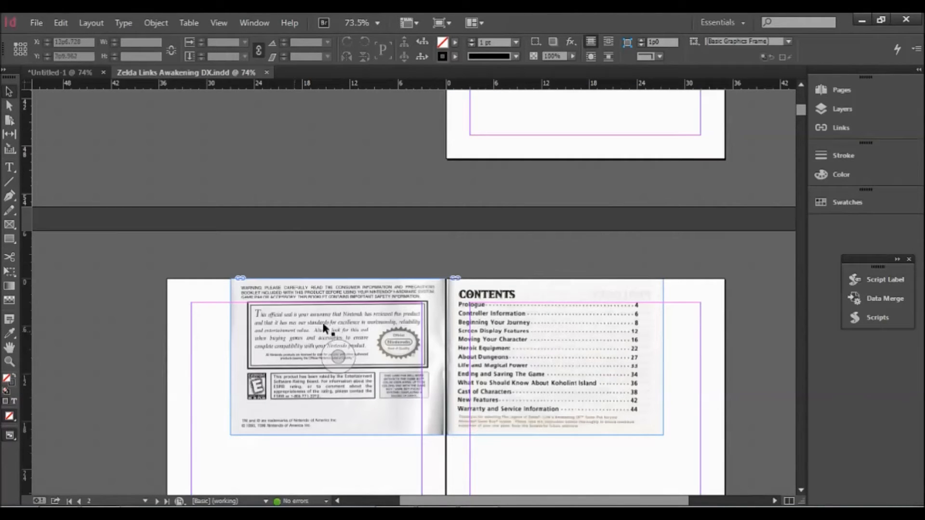
scroll(577, 328, down, 10)
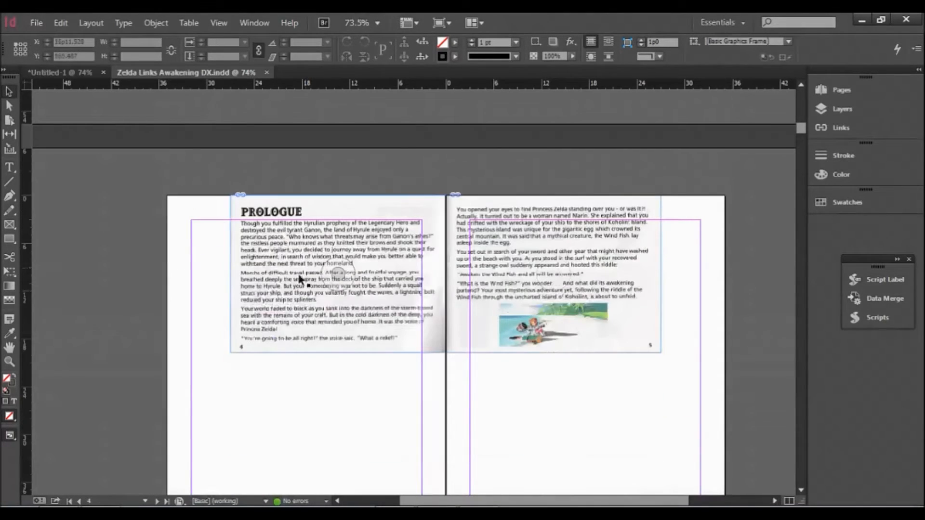
scroll(449, 331, up, 15)
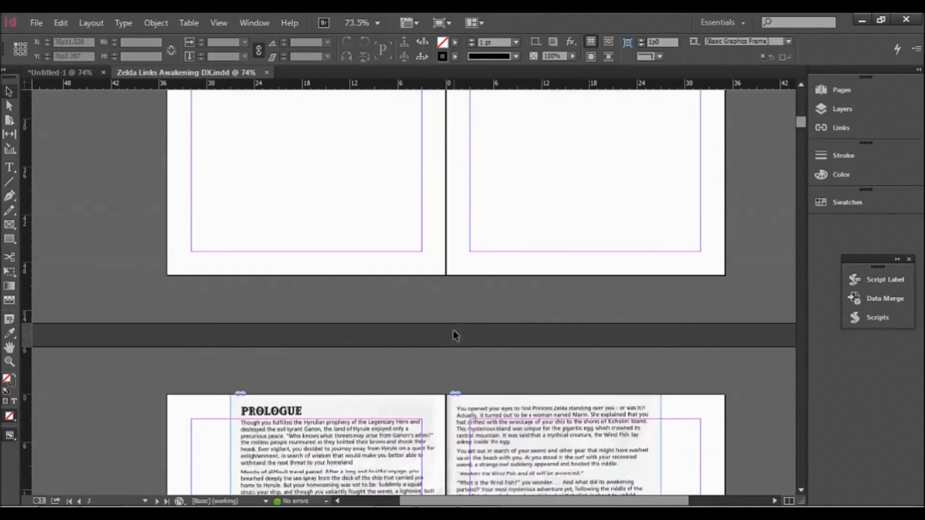
scroll(482, 265, up, 3)
scroll(527, 176, down, 8)
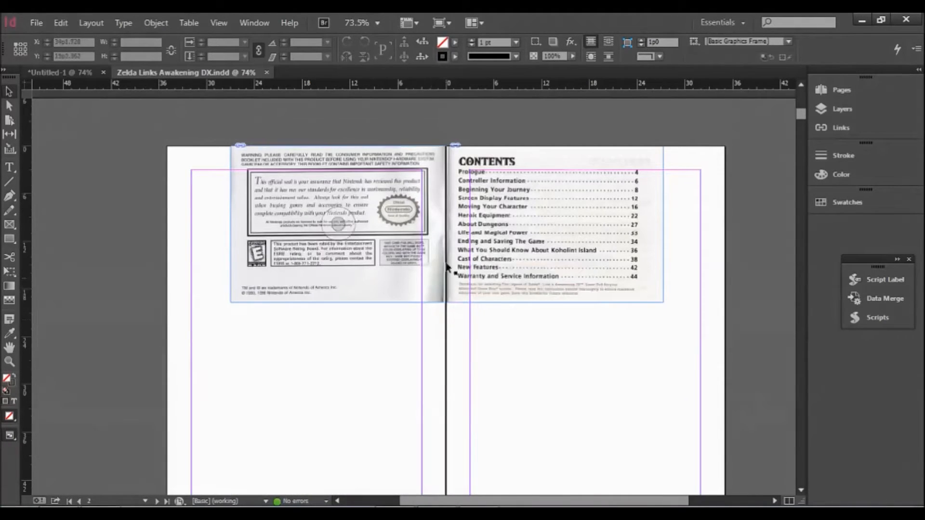
scroll(423, 186, down, 7)
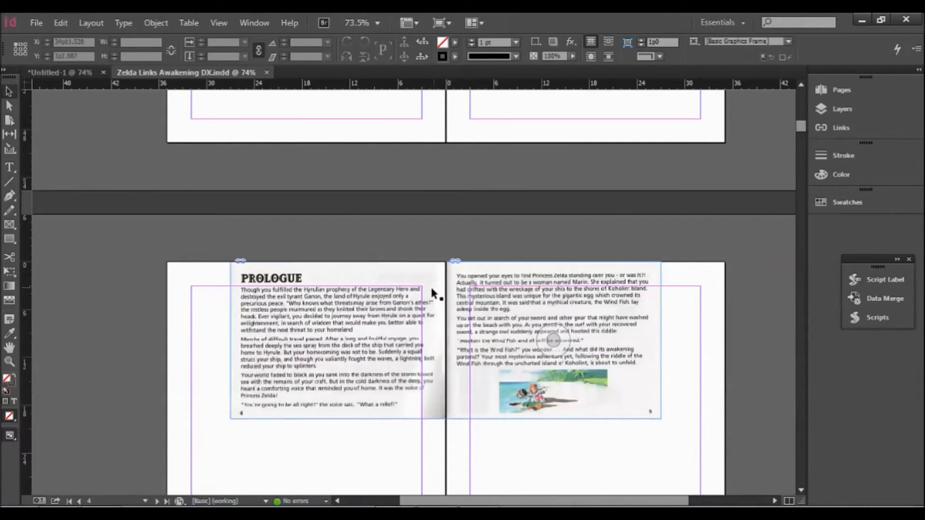
Step: Try shifting the two prologue page images on the spread of pages 4-5, and clear the selection
drag(413, 289, 374, 295)
scroll(385, 379, down, 2)
mouse_move(519, 219)
mouse_down()
mouse_move(552, 239)
mouse_move(523, 223)
mouse_up()
scroll(492, 286, down, 3)
scroll(493, 285, up, 4)
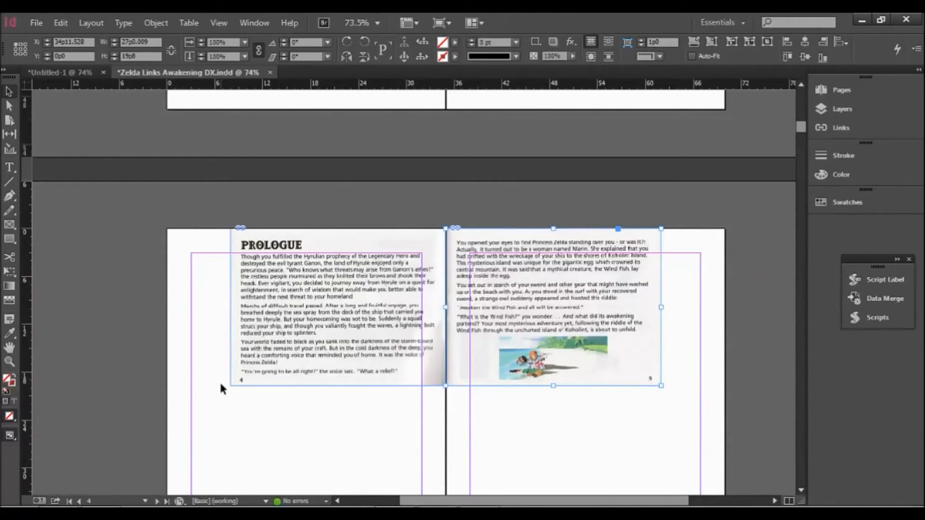
click(686, 316)
Step: Review the later spreads of Zelda Links Awakening DX.indd up to the character pages 40-41
scroll(687, 294, down, 20)
scroll(678, 295, down, 20)
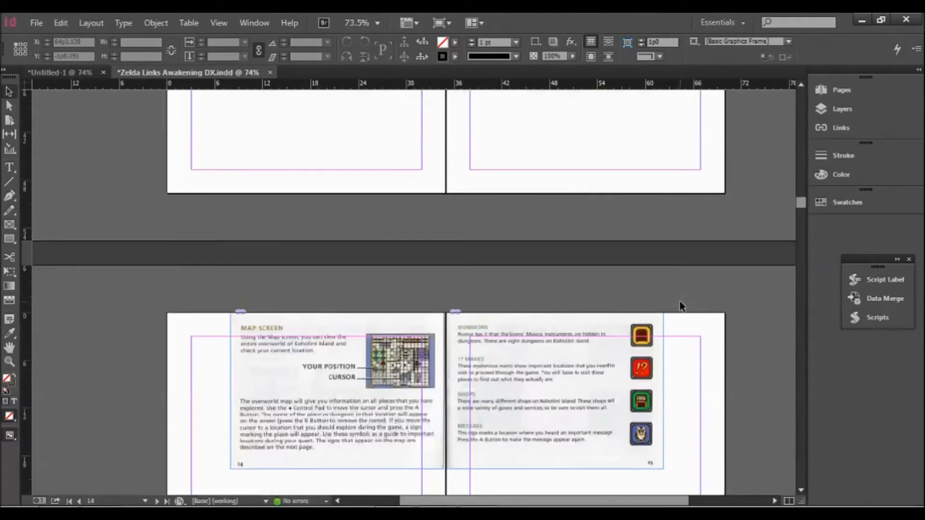
scroll(671, 329, down, 12)
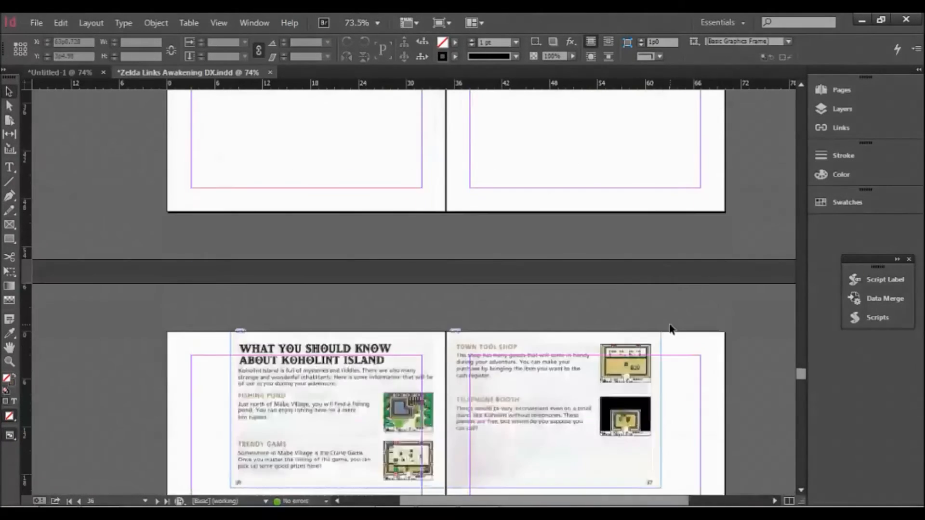
scroll(669, 324, up, 10)
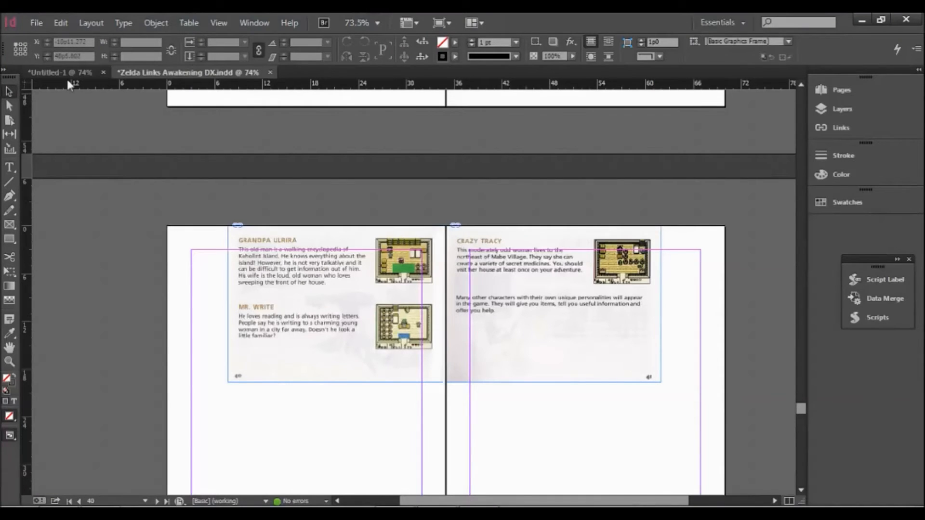
Step: Switch to Untitled-1 and check its cut cover and the following spreads that still need splitting
click(66, 74)
scroll(418, 221, up, 10)
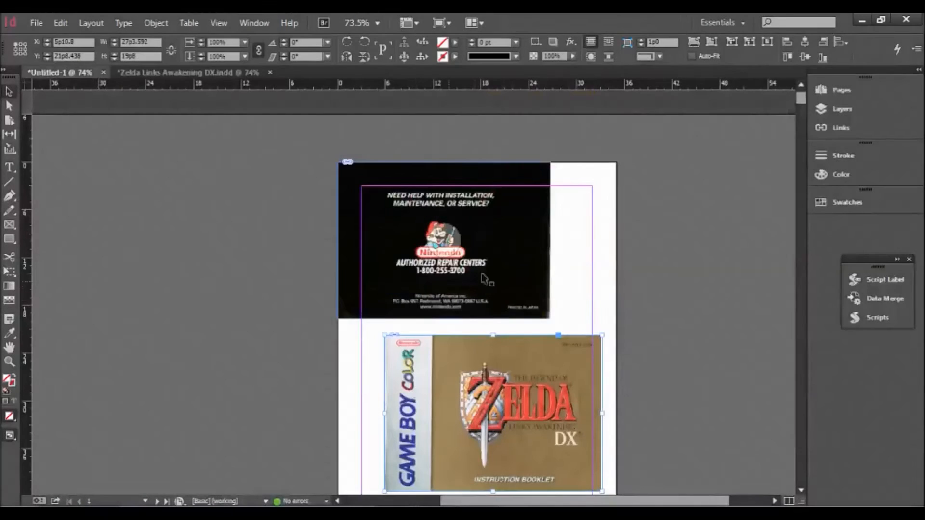
scroll(484, 279, down, 15)
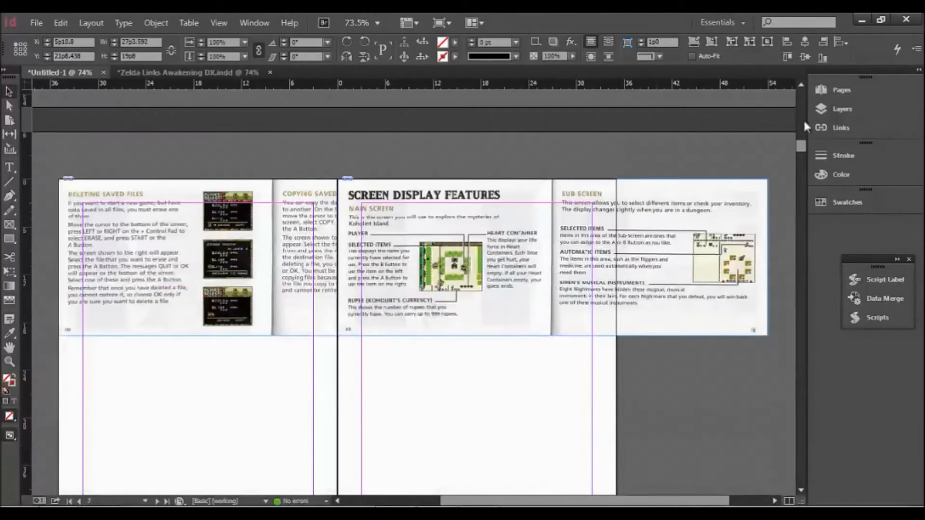
drag(799, 153, 772, 84)
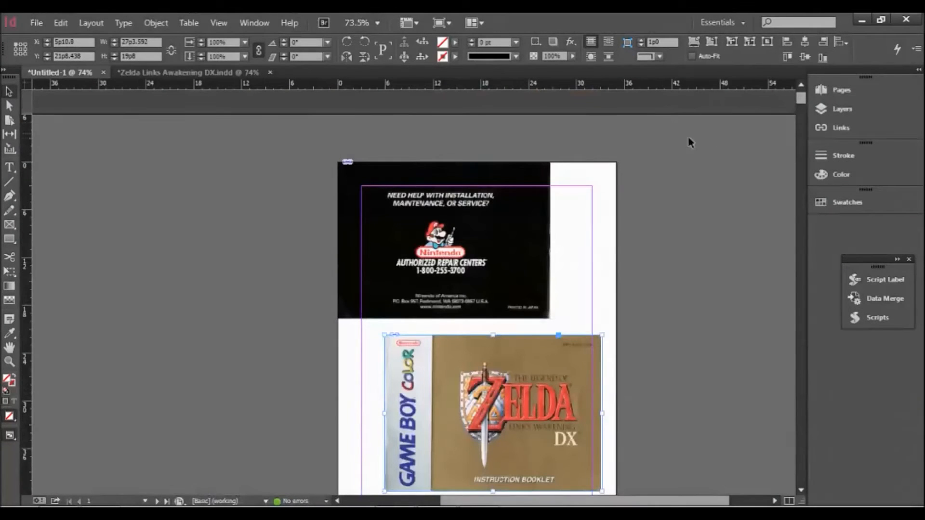
Step: Show the page thumbnails and compare the page counts of Untitled-1 and Zelda Links Awakening DX.indd
click(843, 89)
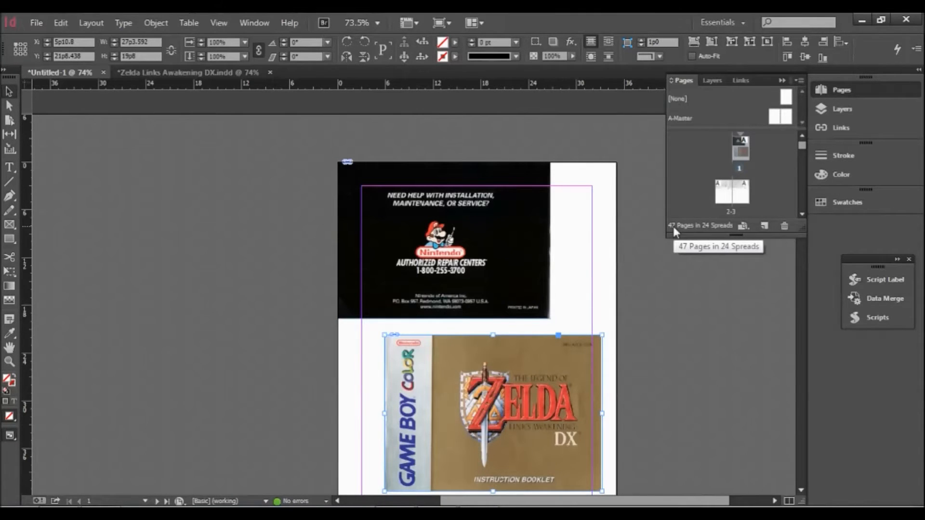
scroll(625, 276, down, 10)
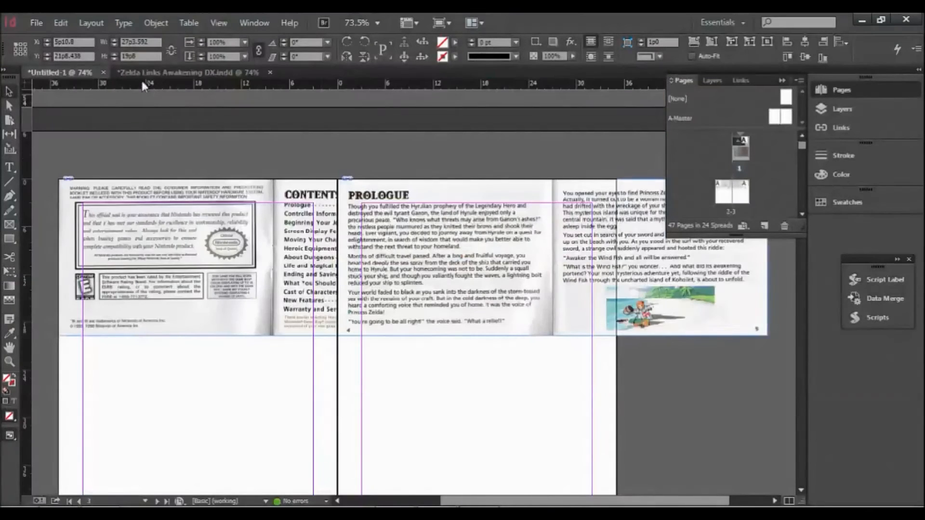
click(144, 72)
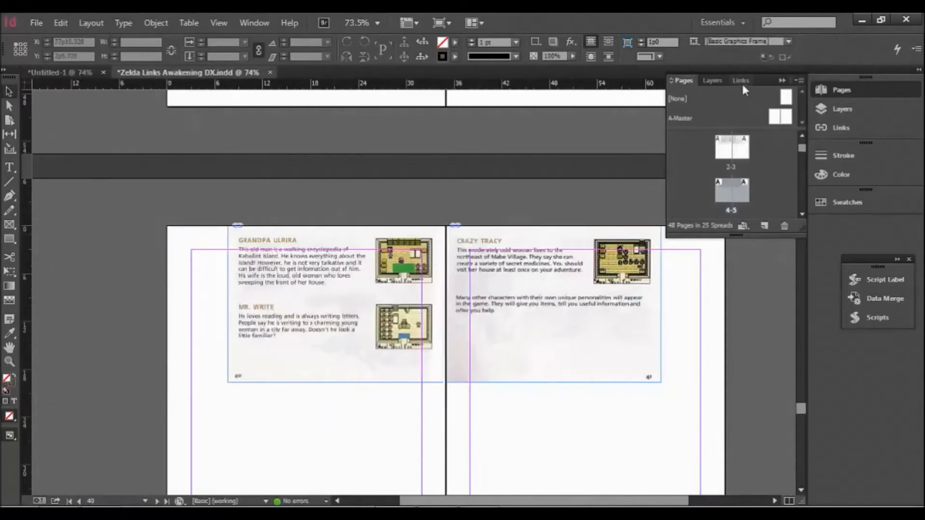
Step: Review Zelda Links Awakening DX.indd from the front cover through its split spreads to the back cover
click(781, 81)
scroll(513, 248, up, 20)
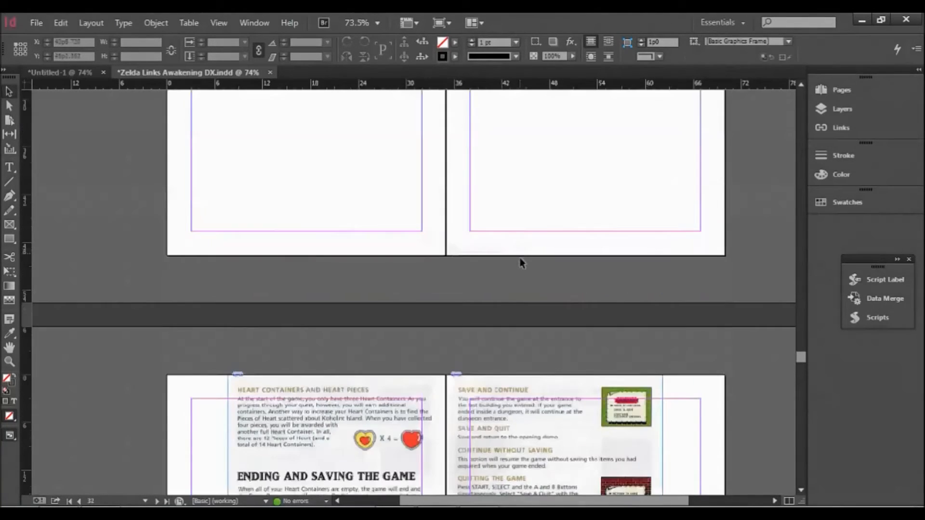
scroll(524, 248, up, 15)
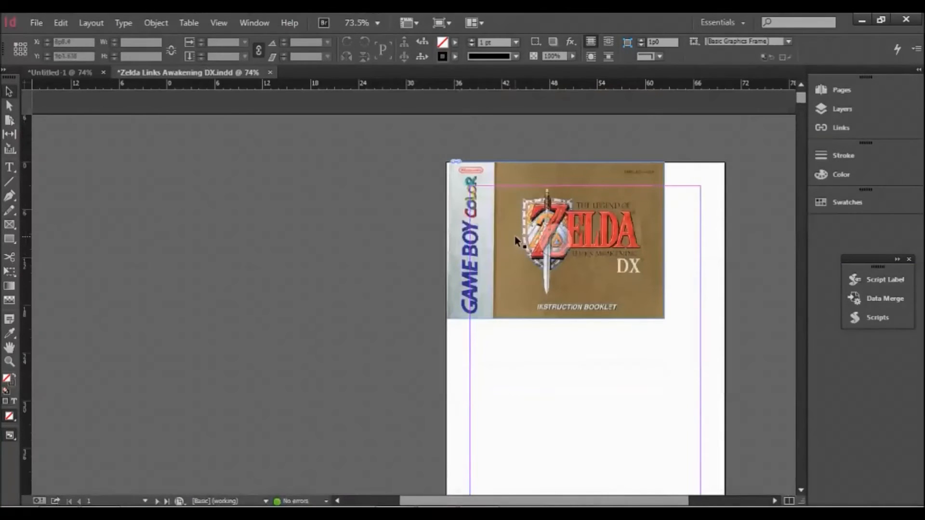
scroll(501, 251, down, 4)
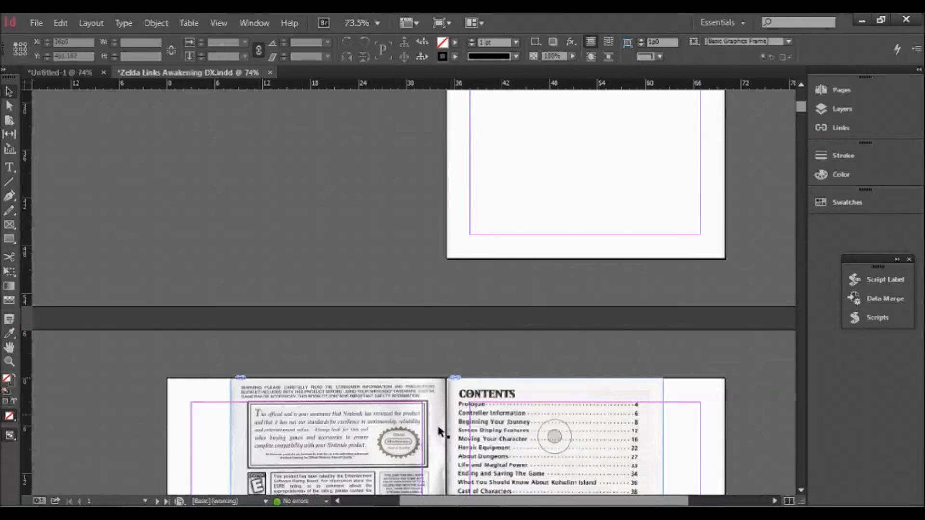
scroll(440, 313, down, 10)
scroll(573, 289, down, 20)
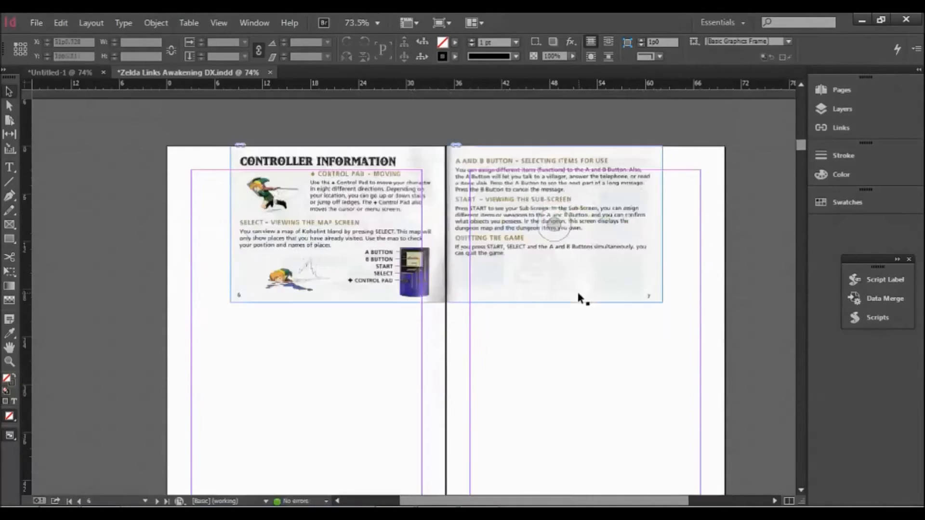
scroll(570, 274, down, 20)
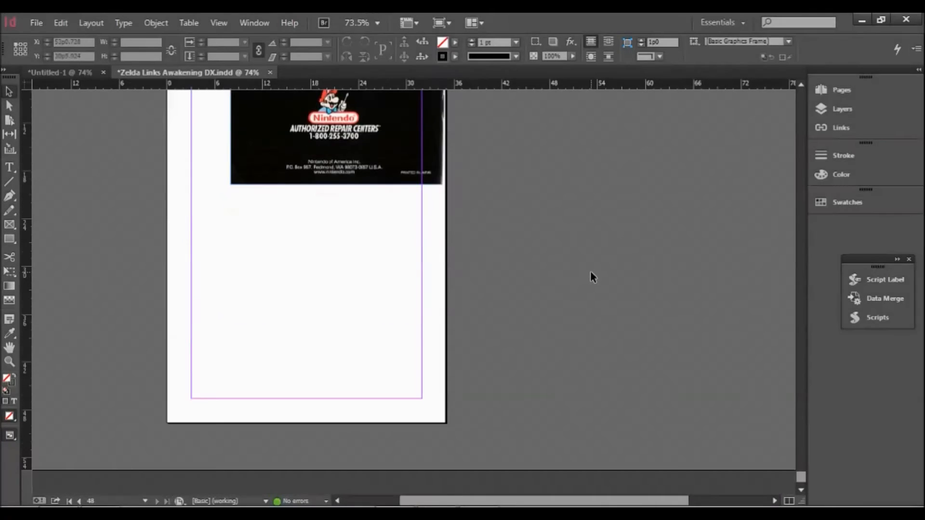
Step: Go back to the front cover and skim the prologue, dungeon and equipment spreads through to the back cover page
scroll(591, 274, up, 10)
scroll(584, 280, down, 3)
scroll(583, 272, down, 4)
scroll(584, 251, up, 20)
scroll(601, 251, up, 20)
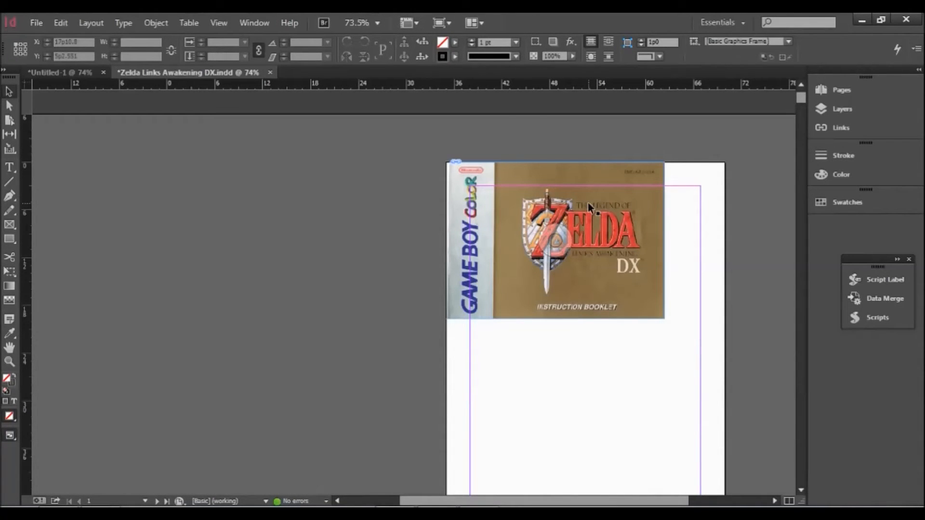
scroll(552, 202, down, 20)
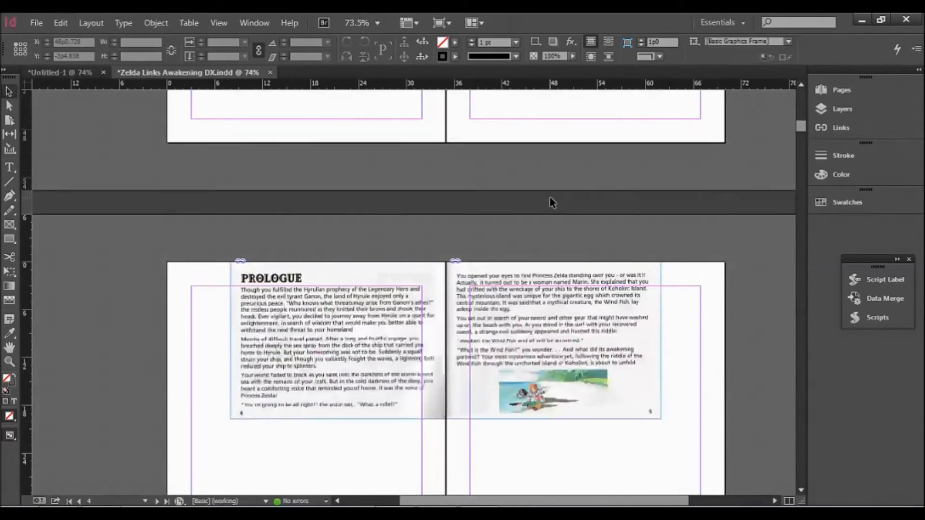
scroll(554, 215, down, 8)
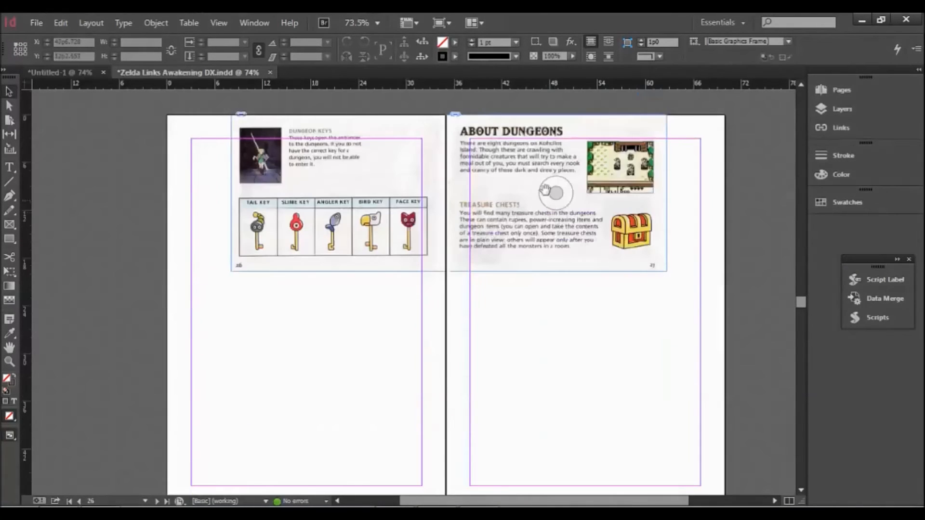
scroll(332, 145, up, 4)
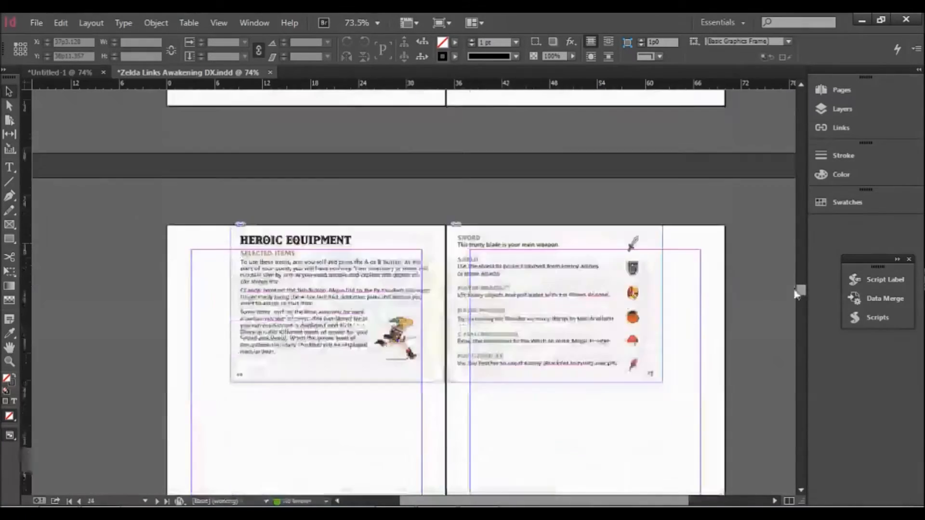
drag(800, 291, 809, 489)
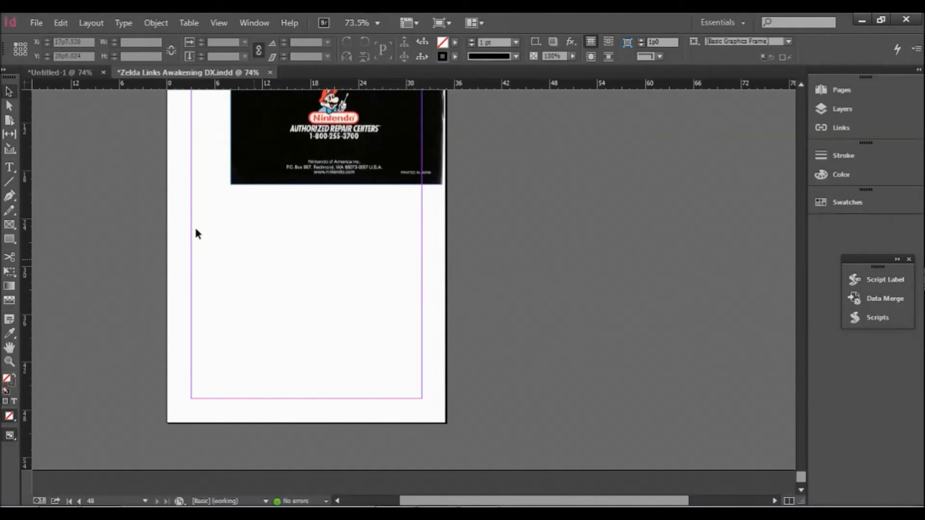
Step: Switch to Untitled-1 and cut the black back cover image from page 1
click(66, 72)
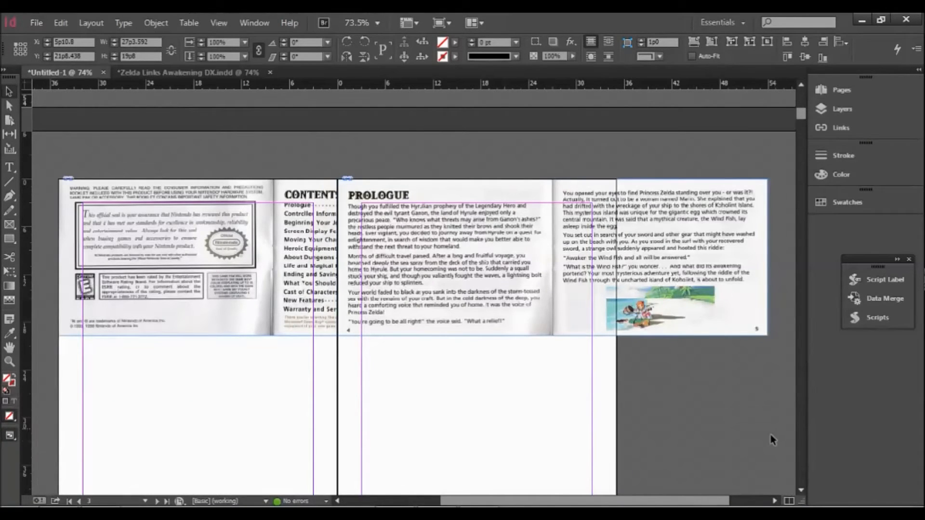
drag(805, 116, 822, 98)
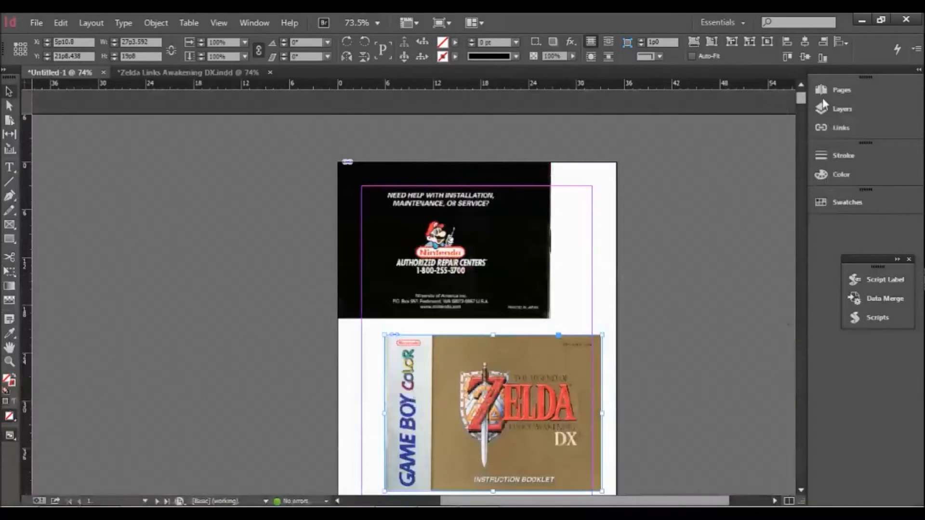
click(470, 250)
right_click(509, 208)
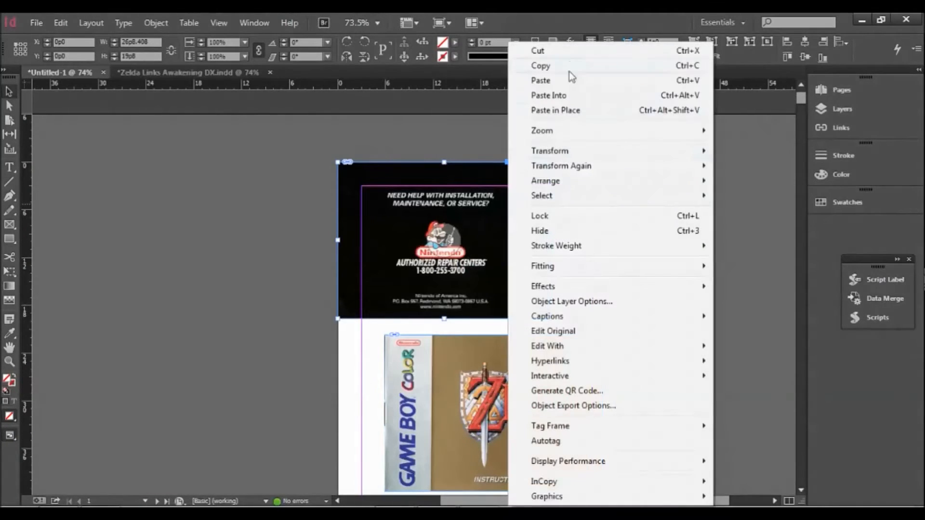
click(572, 55)
Step: Paste the back cover image on the last page, page 47, and align it to the page's upper inner corner
drag(804, 109, 802, 216)
drag(795, 116, 796, 476)
right_click(389, 223)
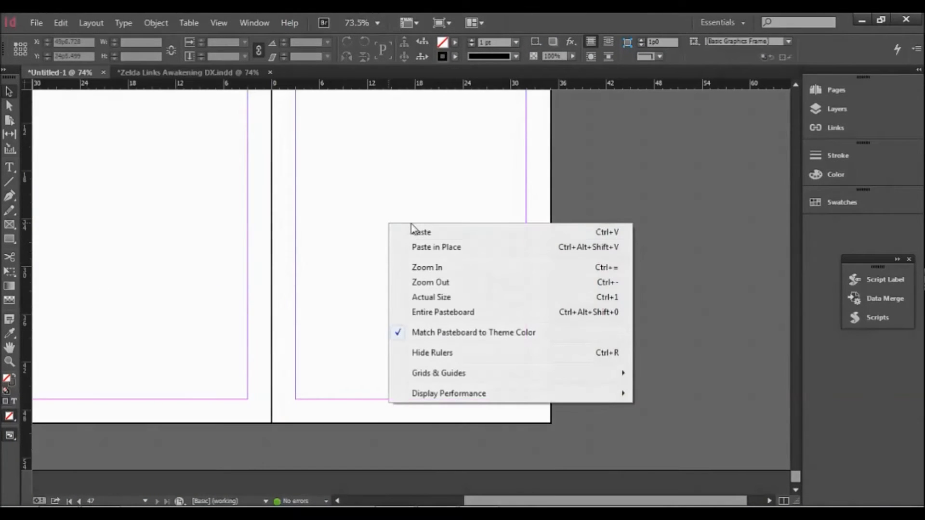
click(419, 232)
scroll(420, 298, up, 3)
scroll(411, 367, down, 1)
drag(410, 367, 407, 161)
Step: Move the two-page notes scan on the spread of pages 24-25 slightly inward from the spread's upper outer corner
scroll(555, 326, up, 5)
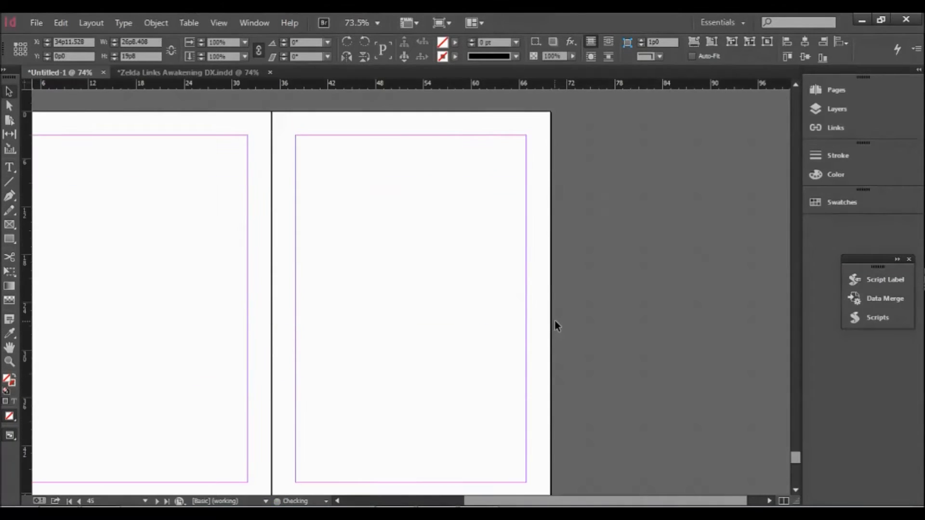
scroll(555, 321, up, 5)
drag(796, 446, 779, 292)
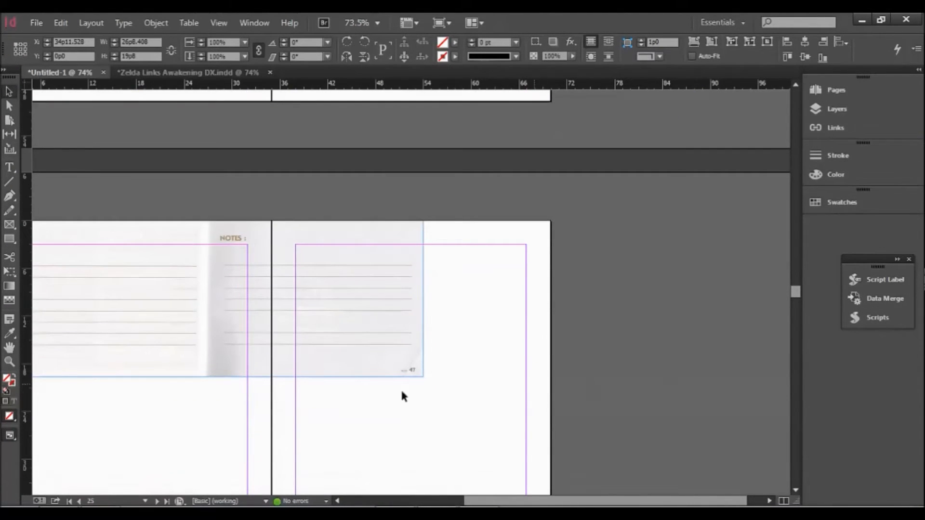
click(367, 500)
click(476, 296)
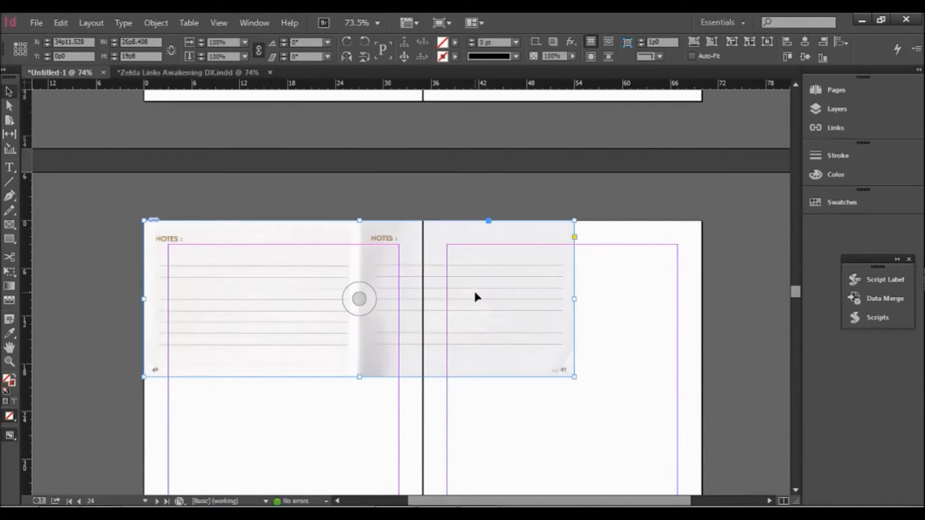
drag(429, 259, 476, 269)
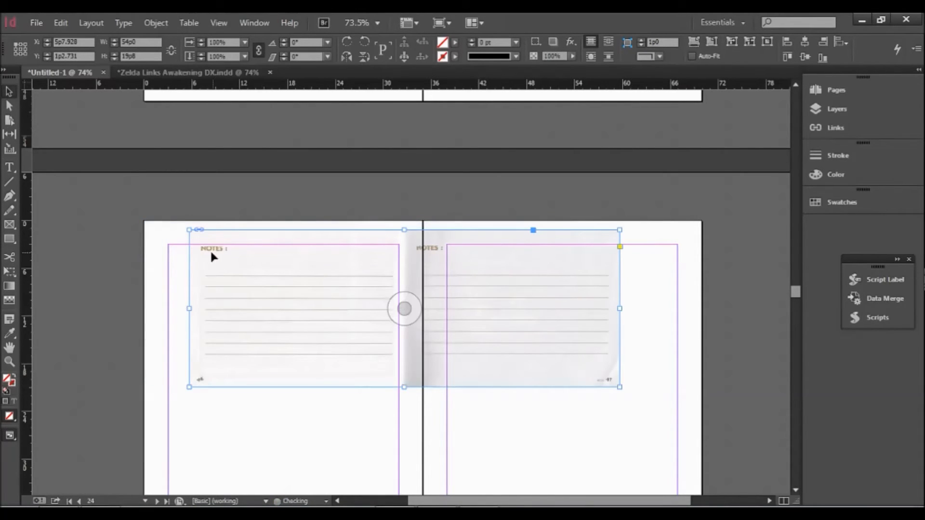
Step: Split the notes scan along its centre fold with the Scissors tool and move the half with page number 47 onto page 25
click(12, 257)
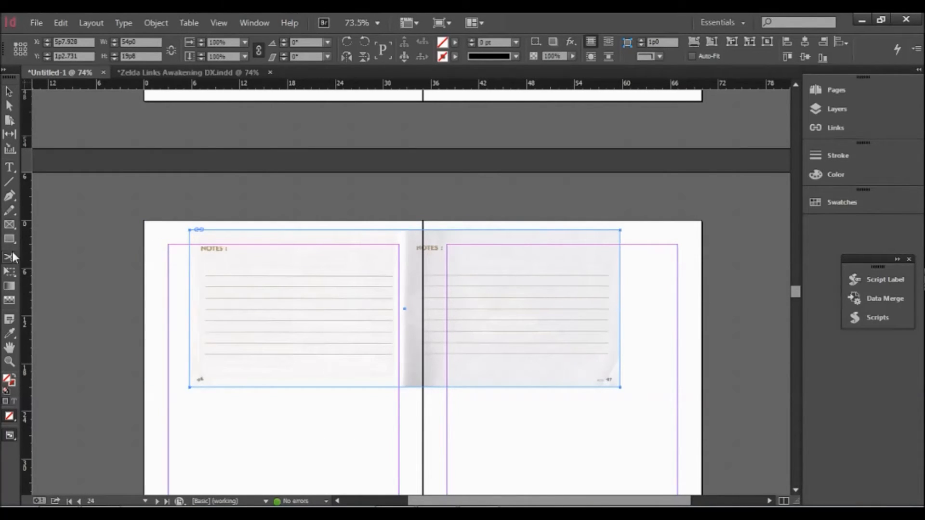
scroll(419, 258, up, 1)
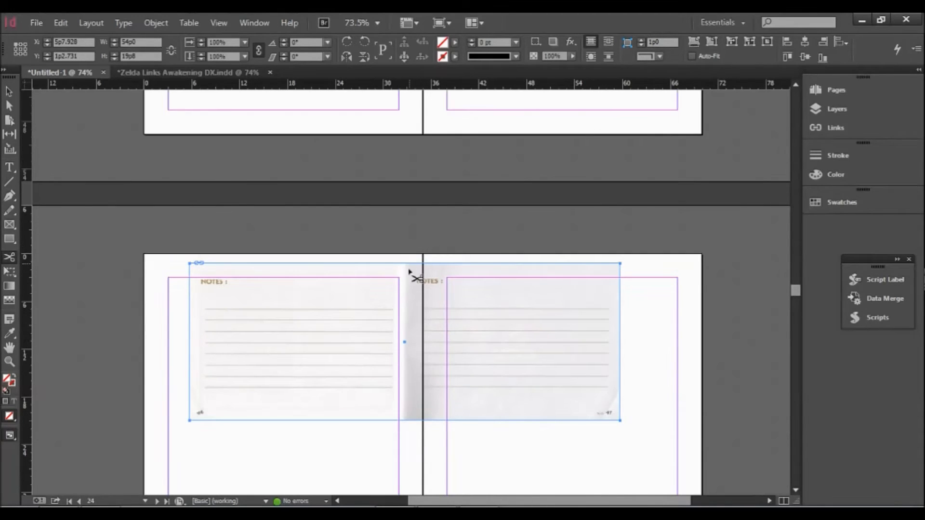
click(407, 420)
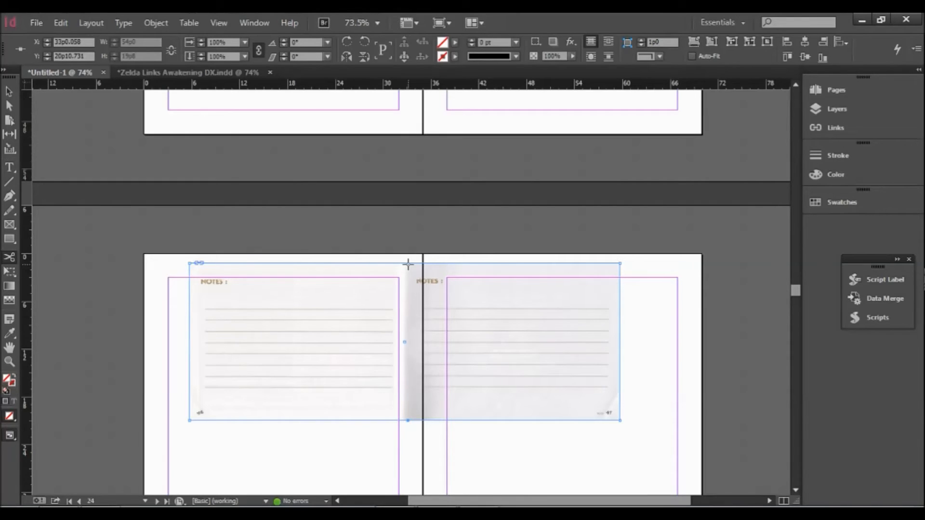
click(408, 264)
click(9, 91)
click(513, 342)
drag(583, 309, 617, 323)
Step: Cut the separated notes half from page 25 and paste it on page 46, aligned to the page top and spine beside the back cover
scroll(624, 337, down, 3)
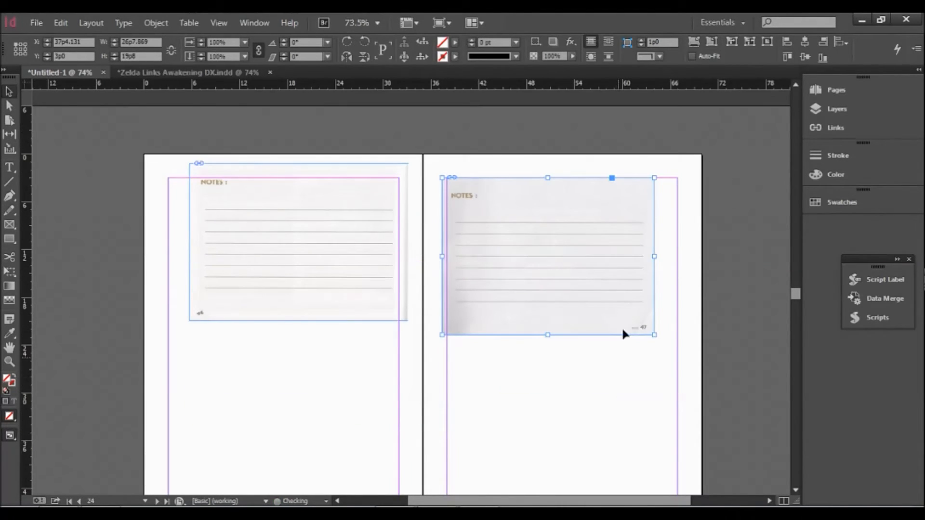
right_click(611, 229)
click(640, 51)
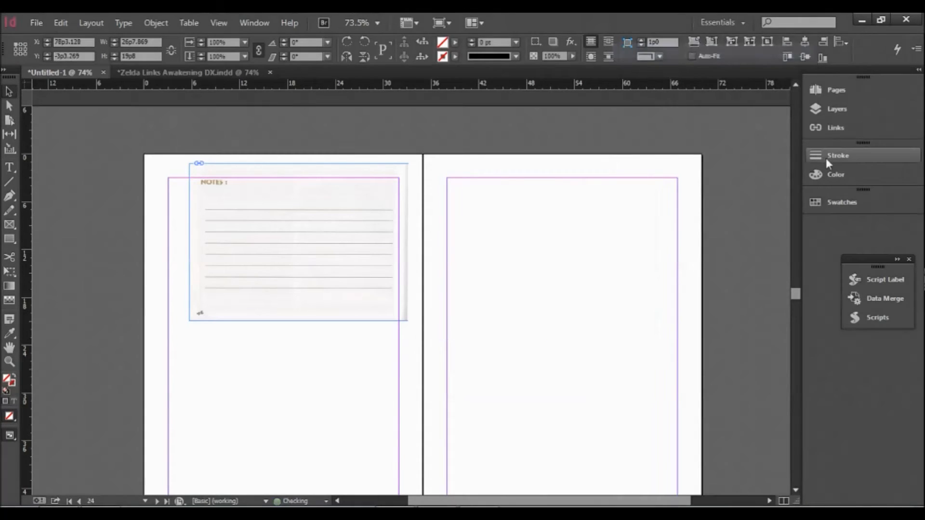
drag(796, 299, 825, 481)
scroll(727, 438, down, 5)
scroll(428, 300, up, 3)
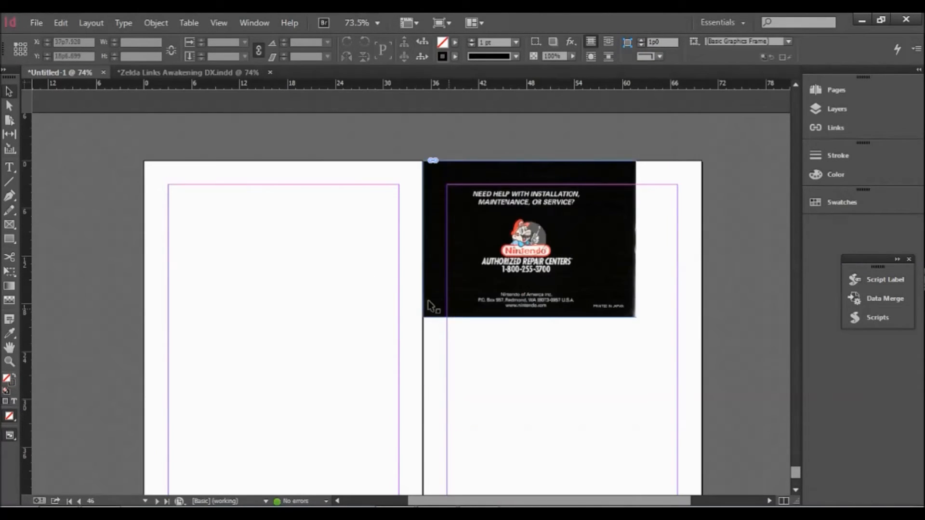
right_click(304, 237)
click(337, 249)
drag(459, 262, 369, 200)
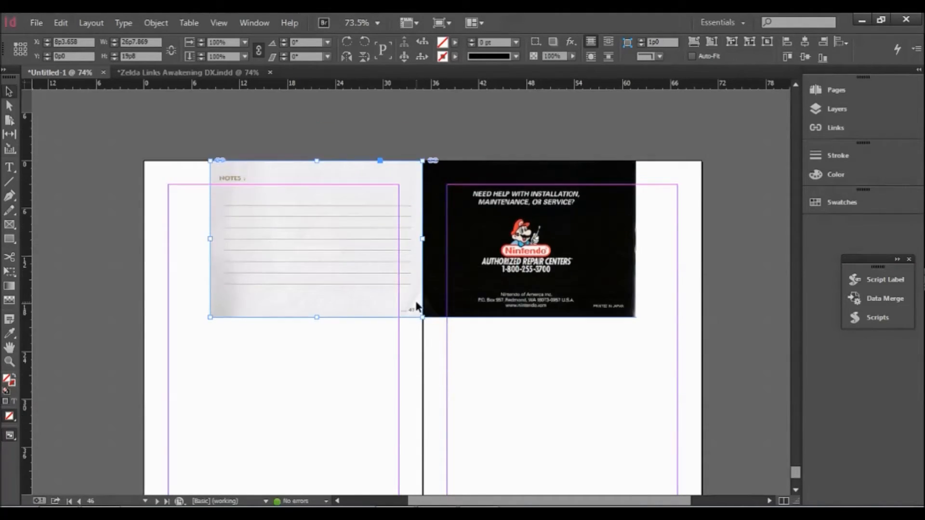
Step: Show the page thumbnails of Untitled-1 and look through its spreads
scroll(434, 313, up, 15)
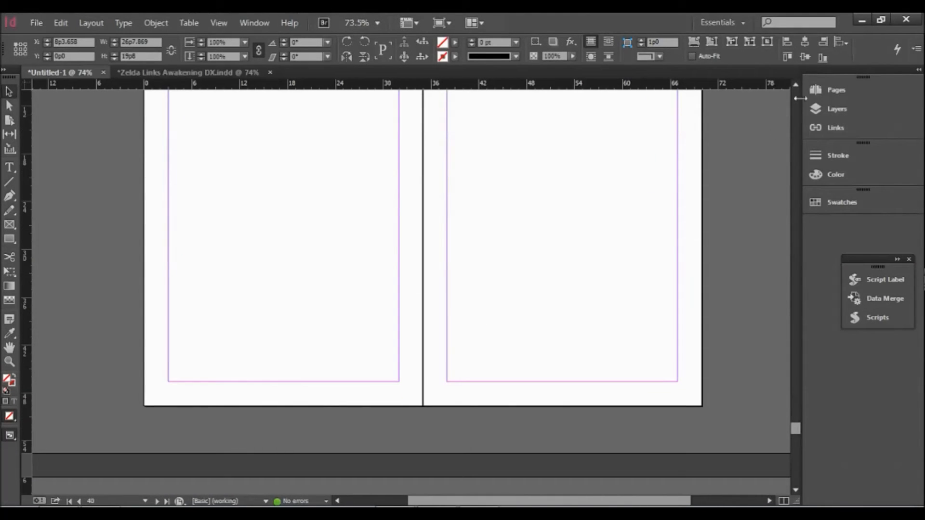
click(819, 90)
drag(799, 204, 792, 165)
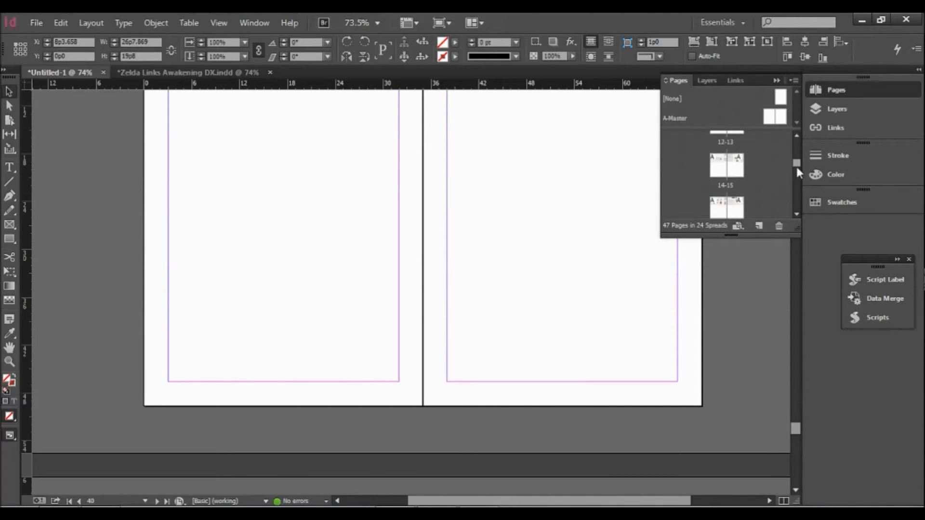
click(779, 228)
click(562, 288)
click(624, 244)
Step: Switch to Zelda Links Awakening DX.indd and inspect spreads 22-23, 24-25 and 36-37 from the page thumbnails, then hide them
click(142, 76)
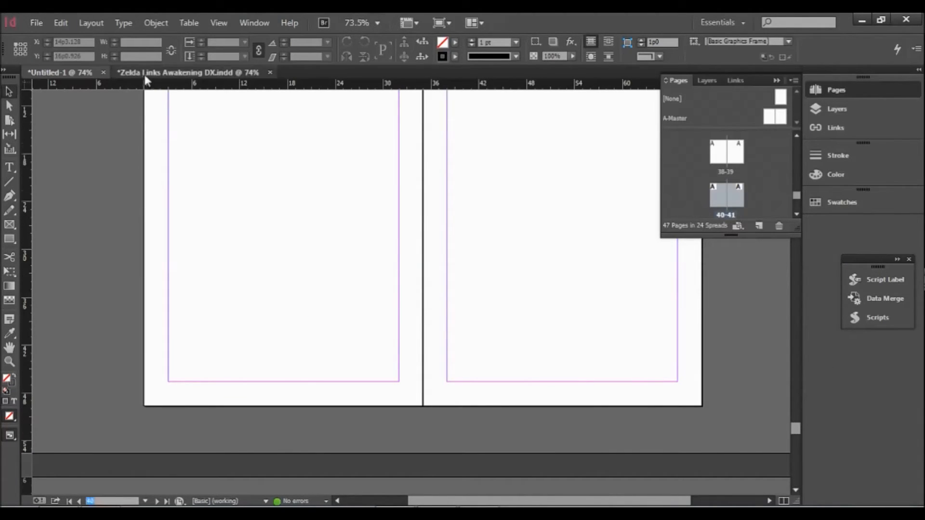
drag(797, 207, 802, 170)
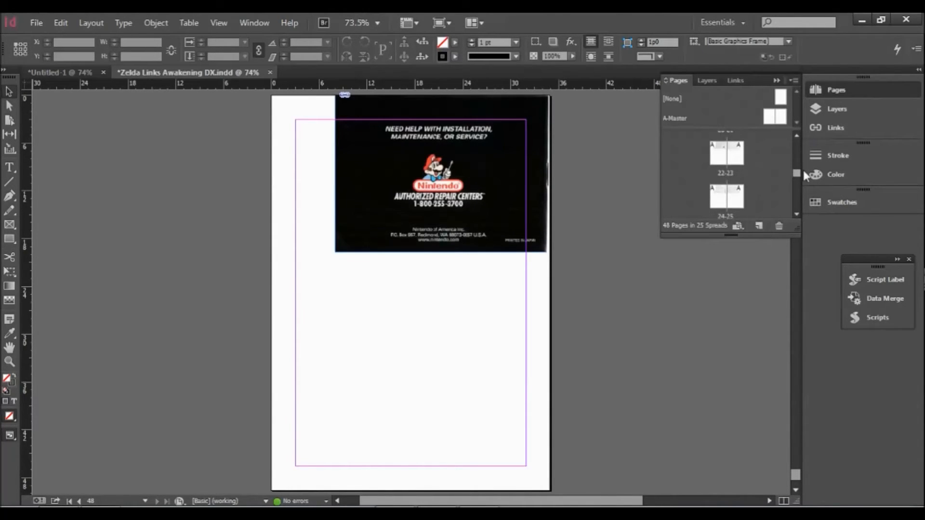
double_click(737, 155)
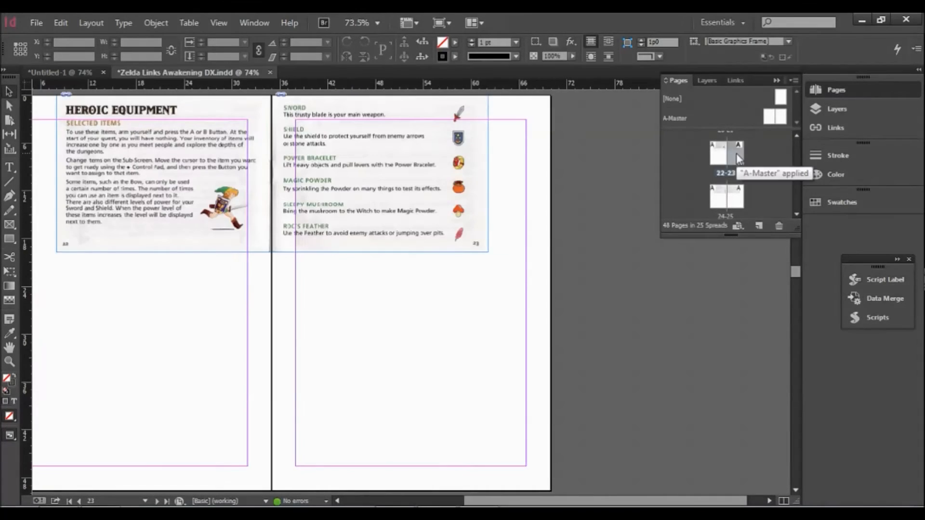
double_click(738, 195)
scroll(790, 190, down, 2)
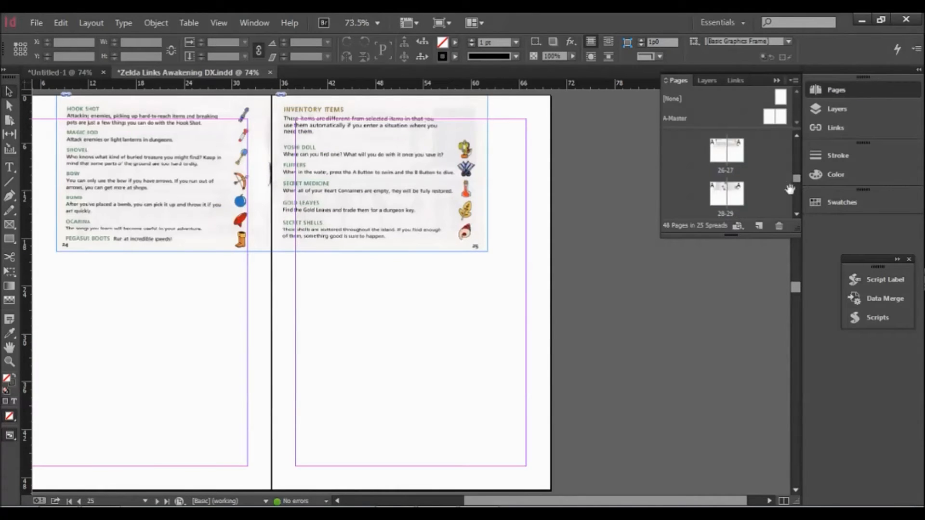
scroll(797, 185, down, 4)
double_click(730, 195)
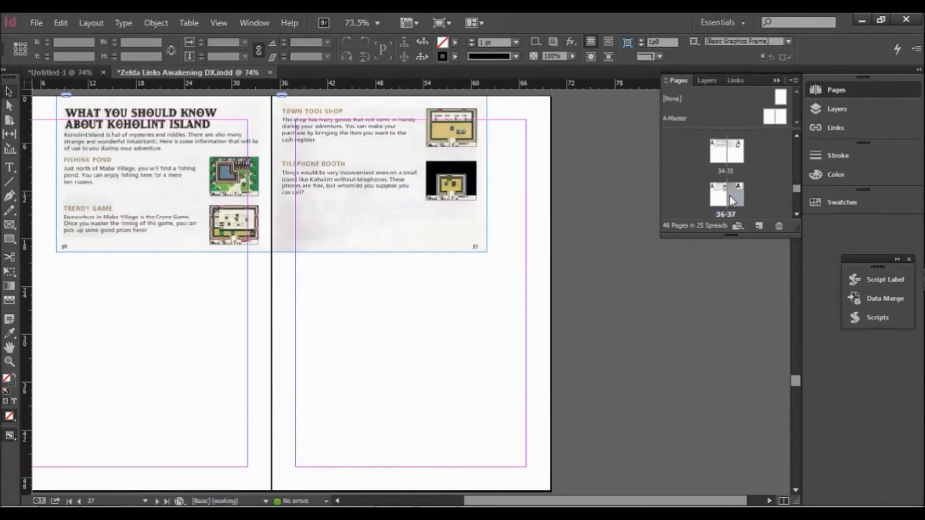
click(776, 80)
Step: Open the Print Booklet settings for the manual and preview the first printer spread
click(37, 24)
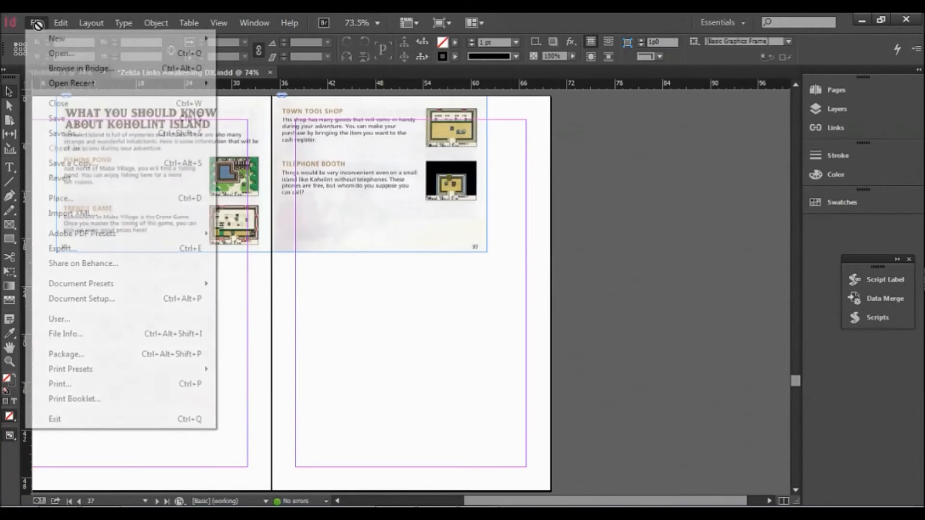
click(61, 400)
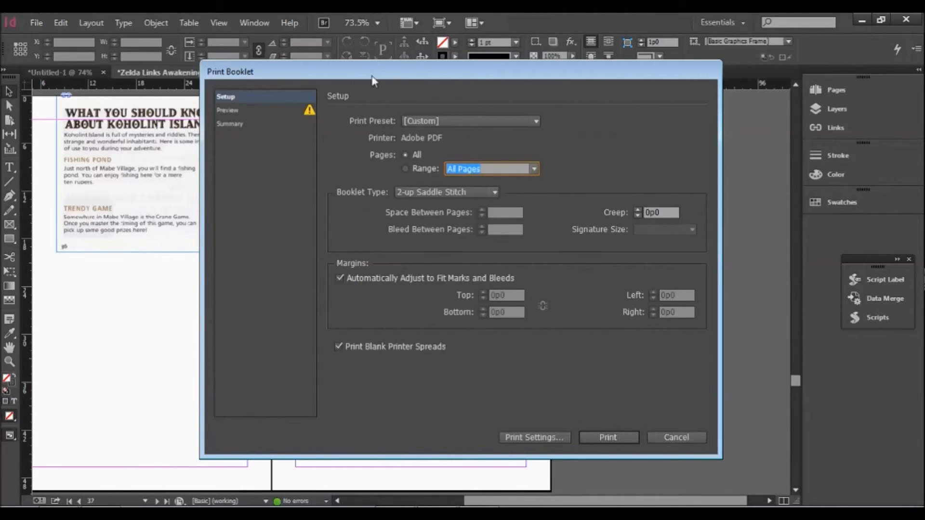
click(261, 120)
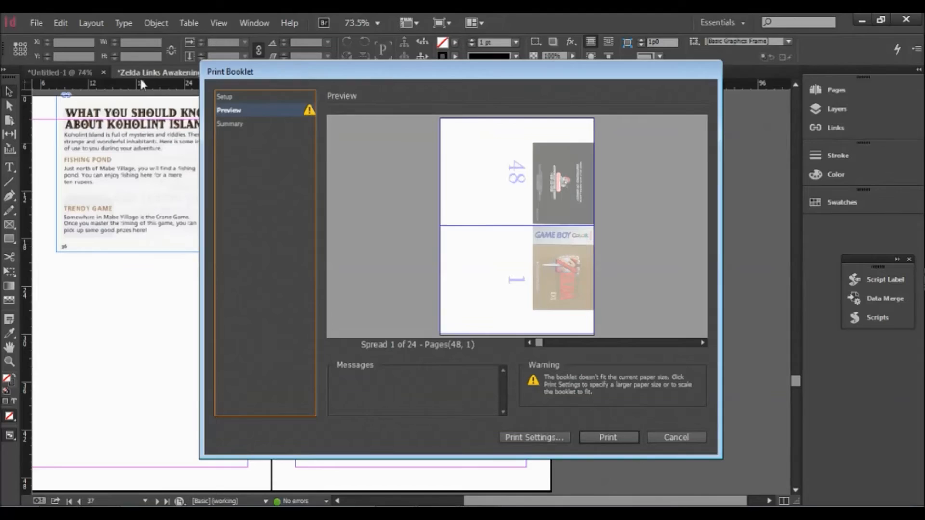
Step: Set the booklet's print orientation to portrait and preview the first printer spread
click(245, 97)
click(532, 437)
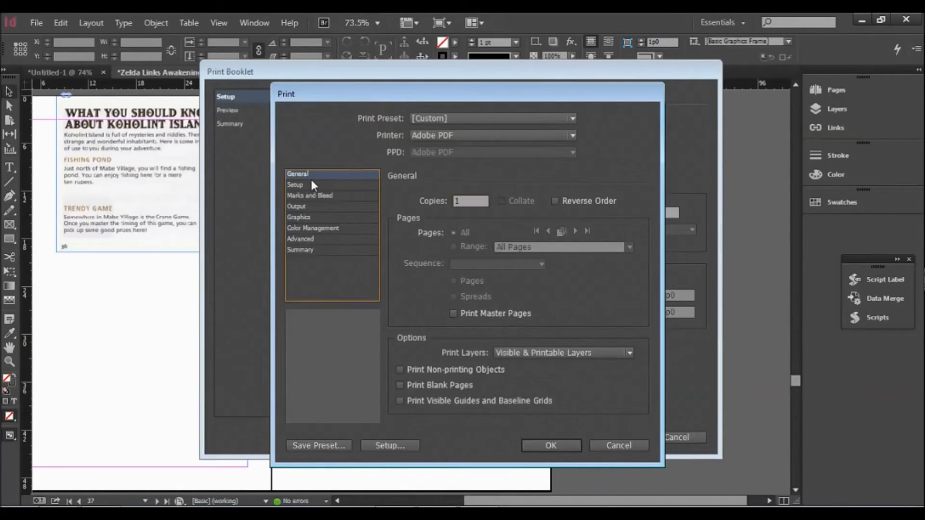
click(312, 185)
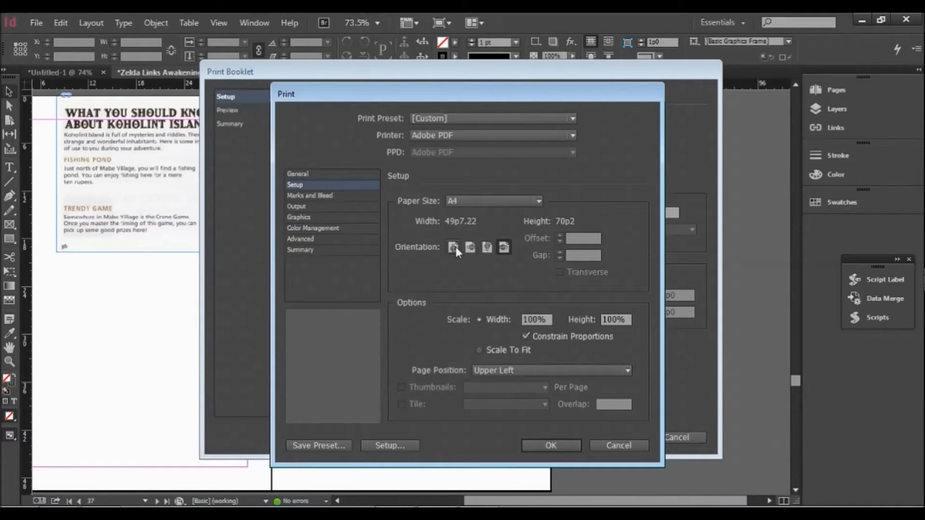
click(554, 444)
click(238, 111)
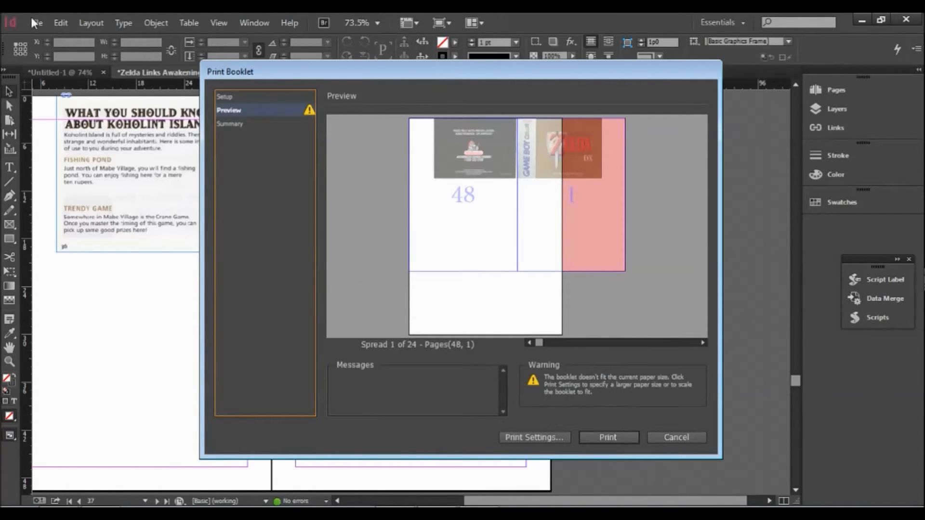
Step: Set the orientation of the booklet's A4 paper to reverse landscape in the print settings
click(264, 98)
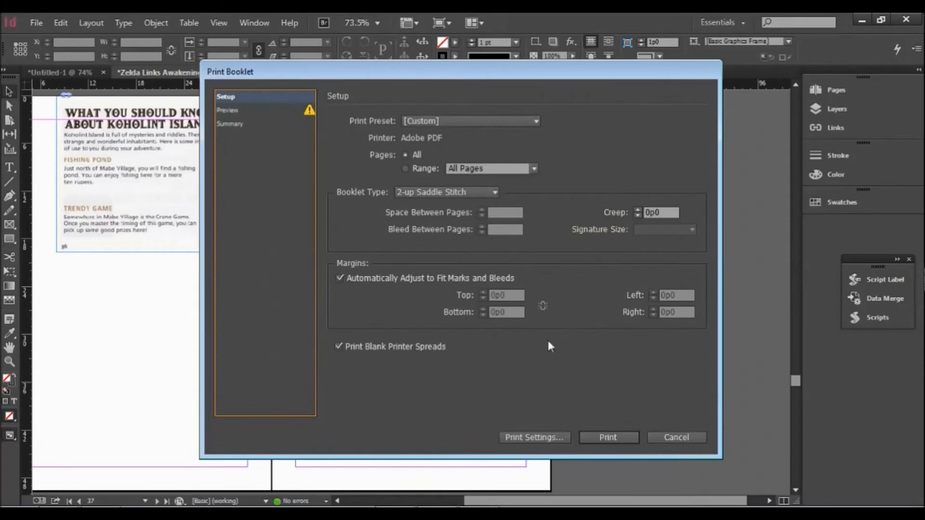
click(534, 438)
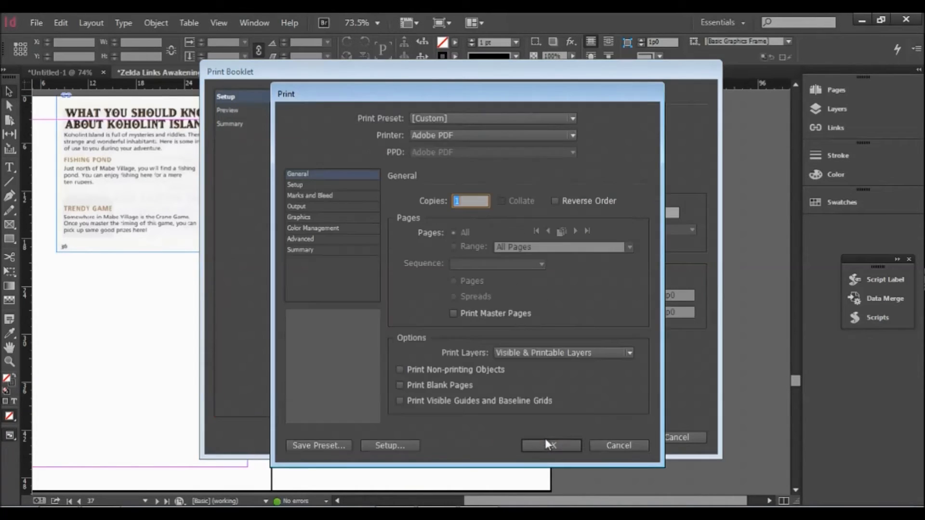
click(337, 186)
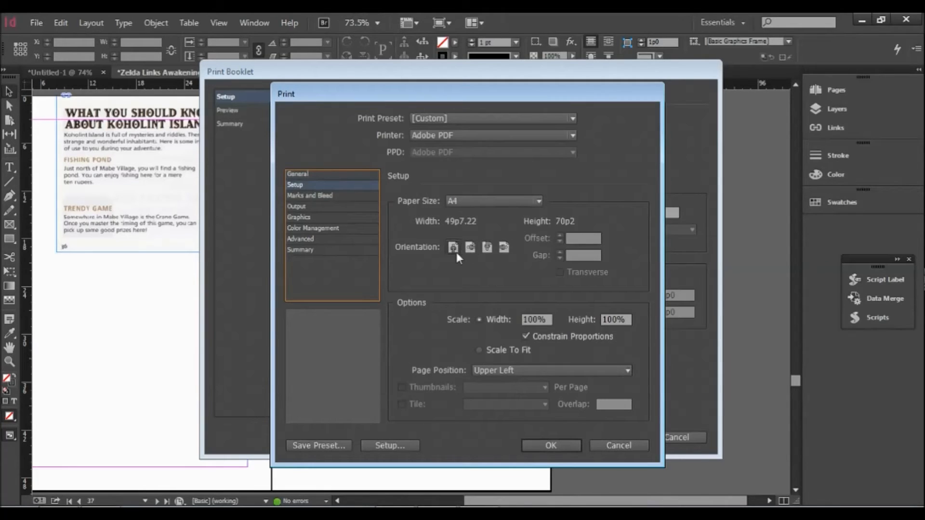
click(475, 250)
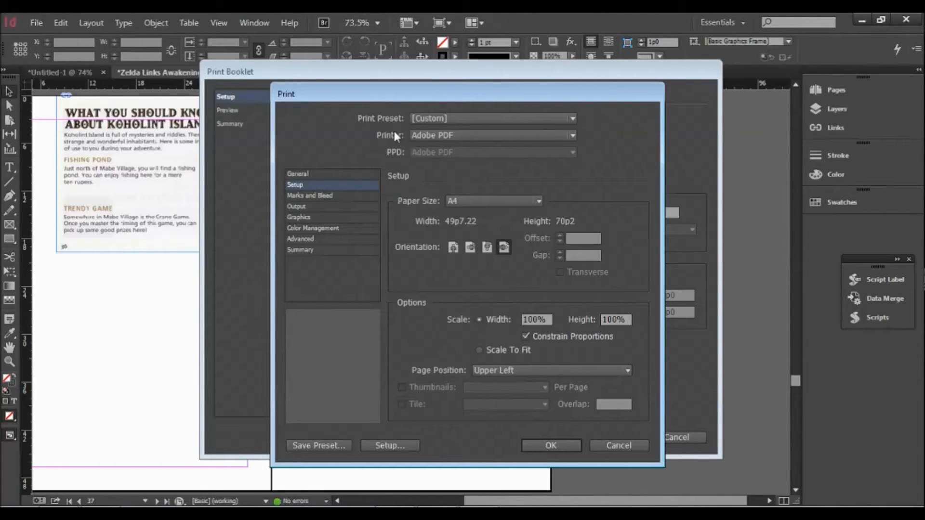
Step: Try the Canon MG3500 series Printer (Copy 1) with the Default print preset
click(418, 135)
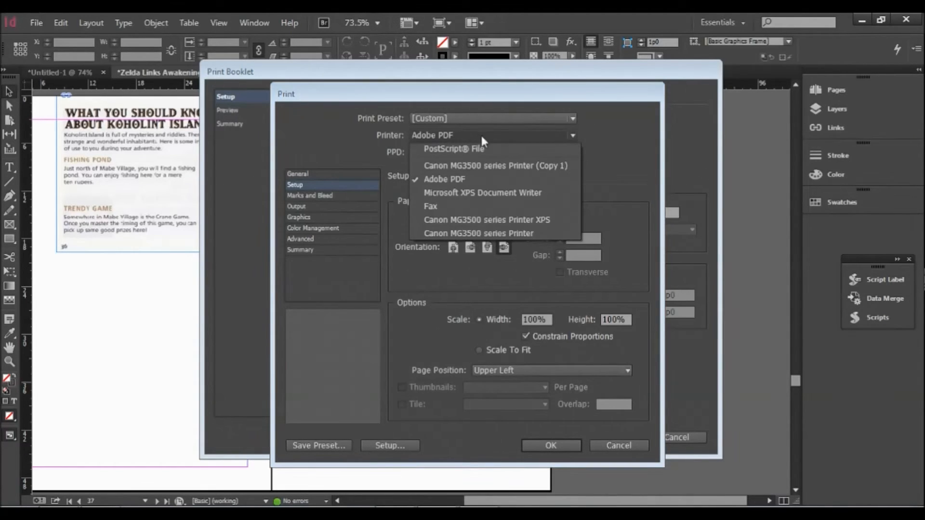
click(499, 165)
click(493, 117)
click(488, 149)
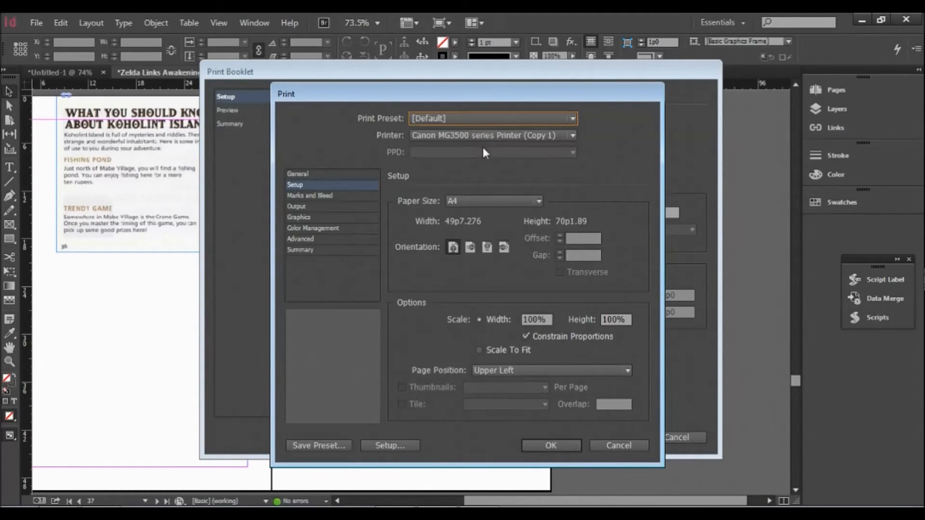
Step: Switch the printer back to Adobe PDF and check how the first spread fits the paper in the booklet preview
click(466, 137)
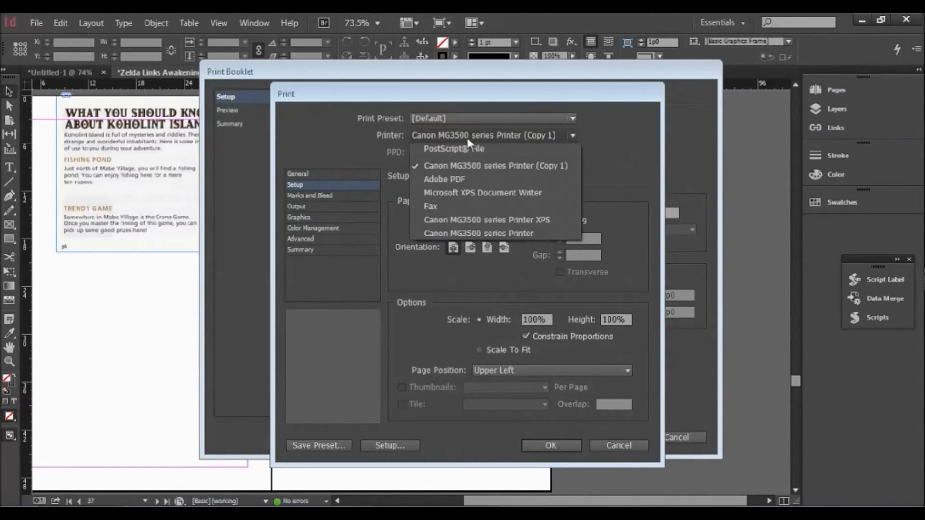
click(463, 180)
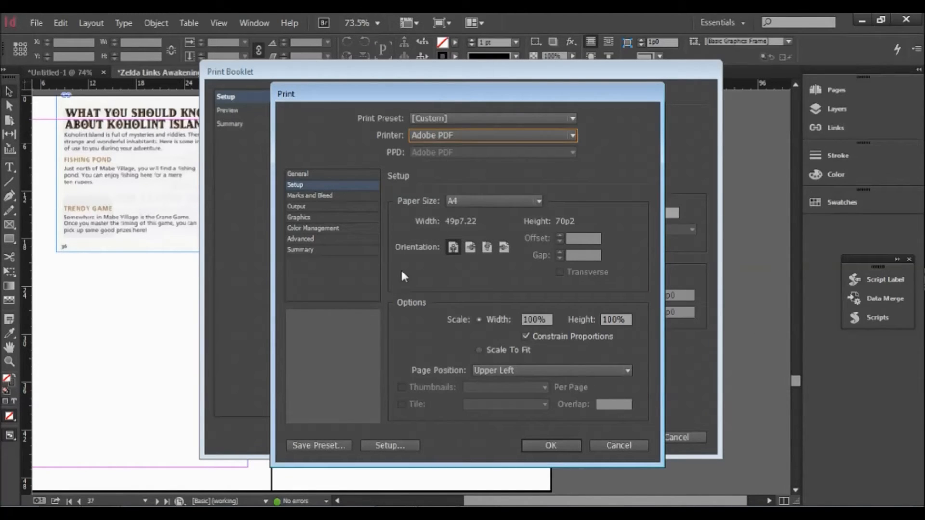
click(549, 447)
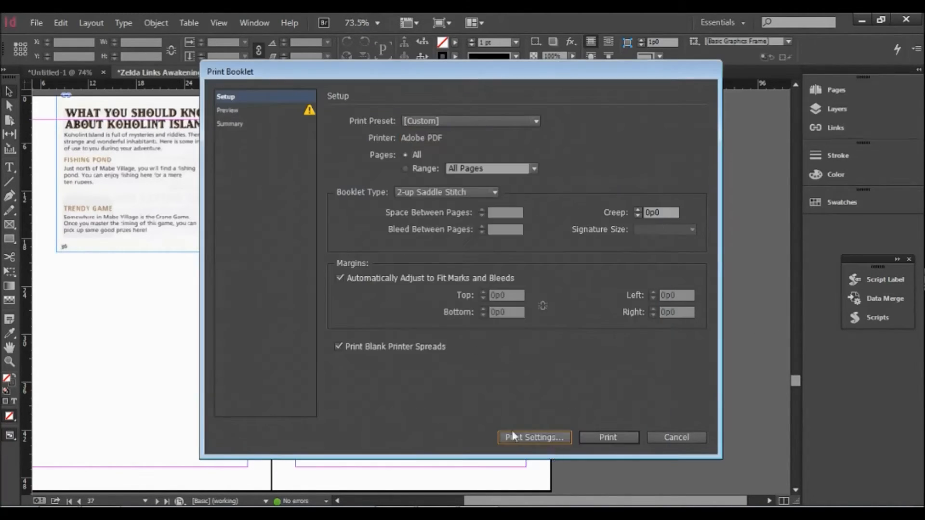
click(253, 111)
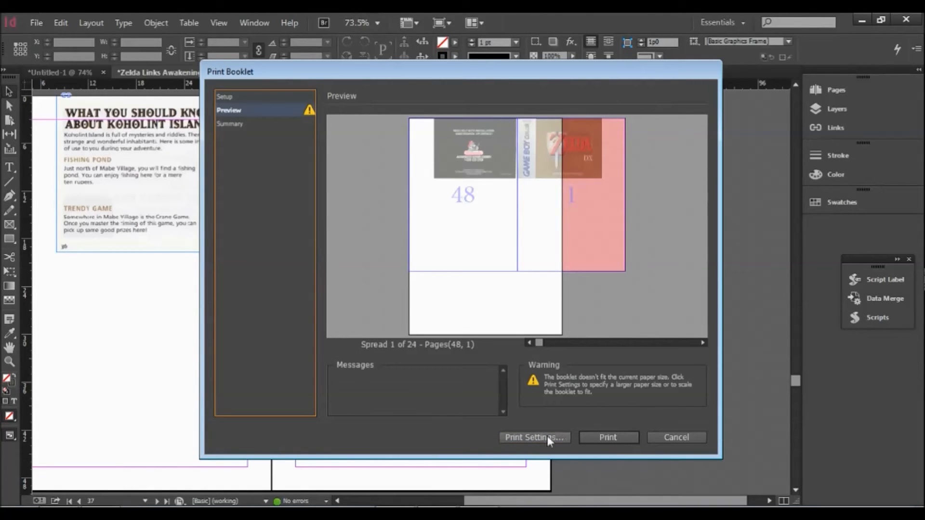
click(231, 99)
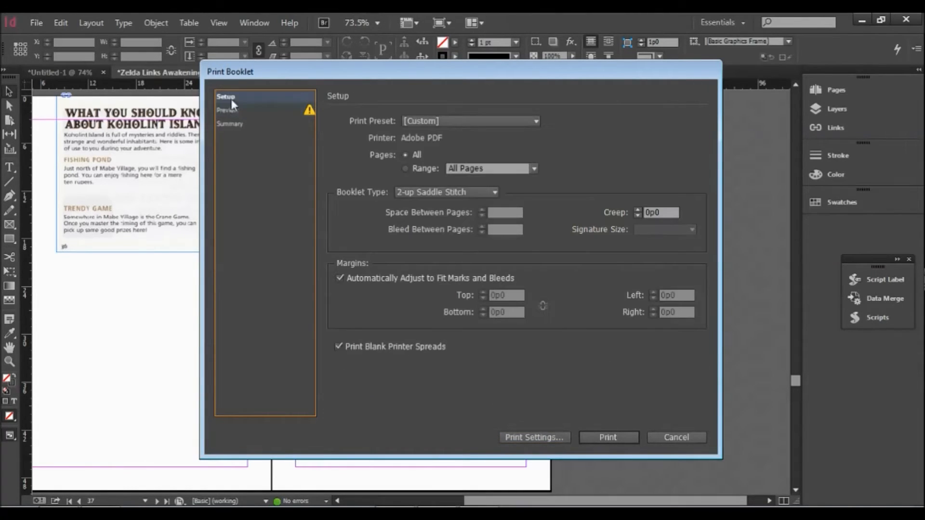
Step: Set the booklet's print orientation to reverse landscape and preview how pages 48 and 1 fit the paper
click(534, 438)
click(315, 185)
click(502, 249)
click(550, 446)
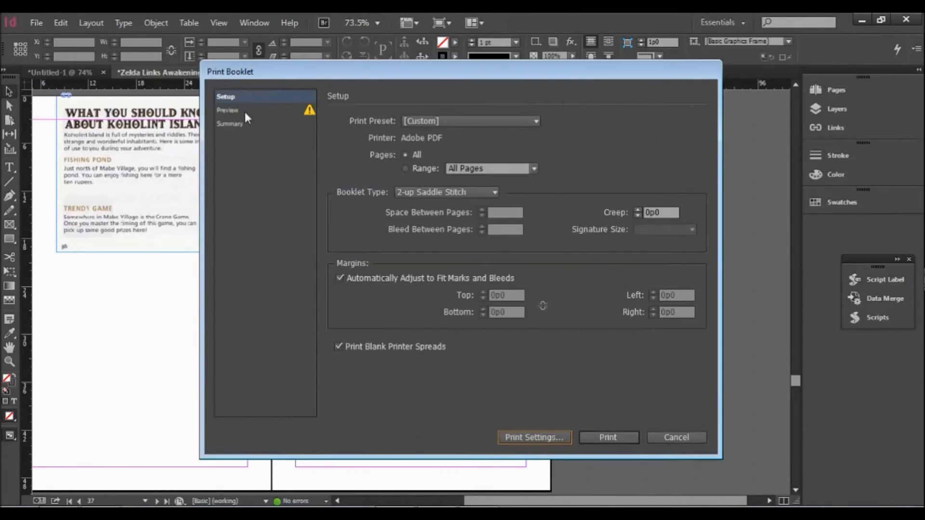
click(228, 110)
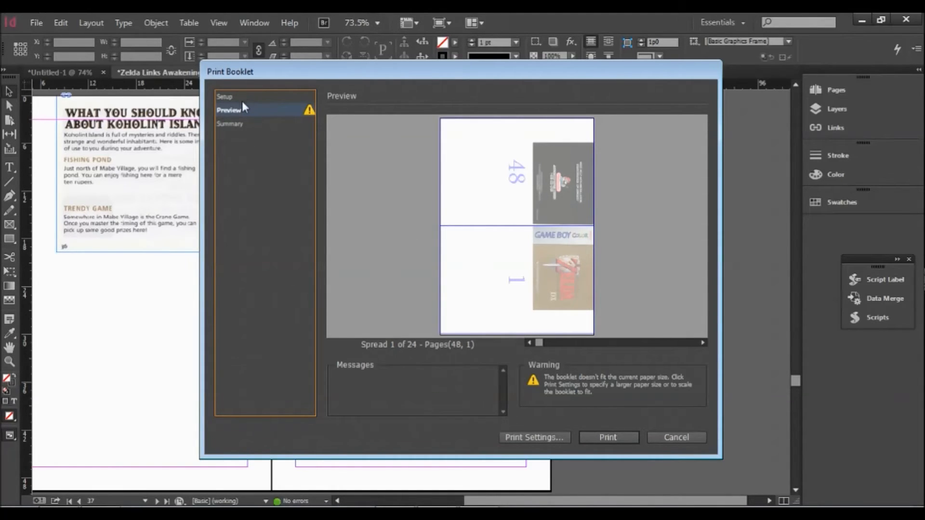
click(225, 97)
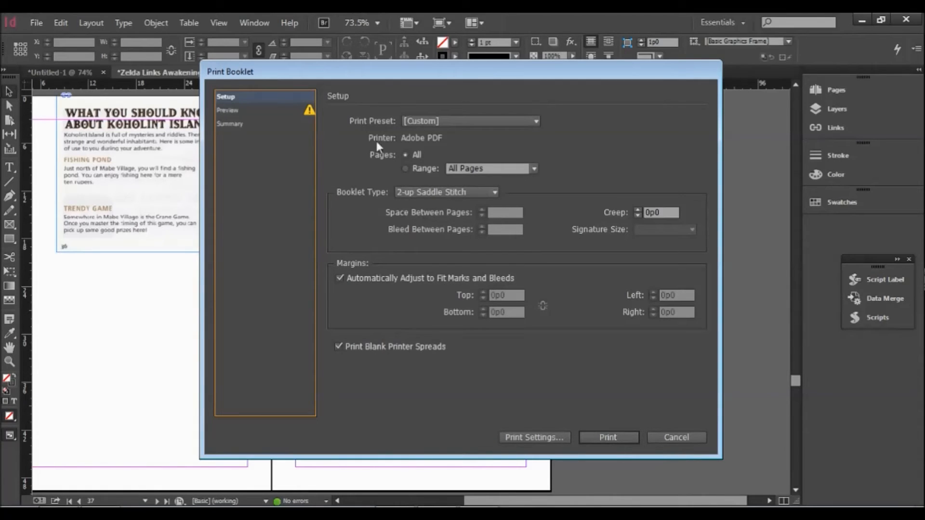
Step: Print the booklet to a PDF file named tutorial in the Game Manuals GB folder
click(600, 440)
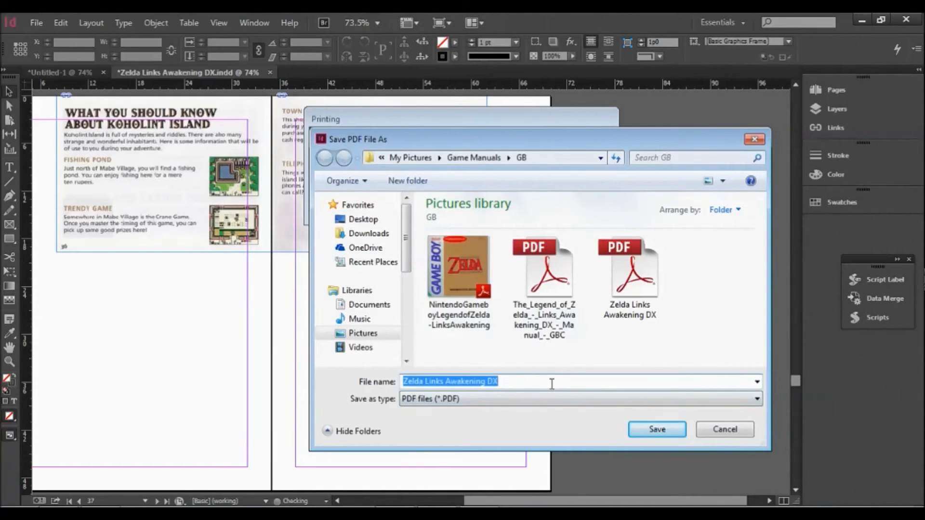
drag(505, 139, 478, 130)
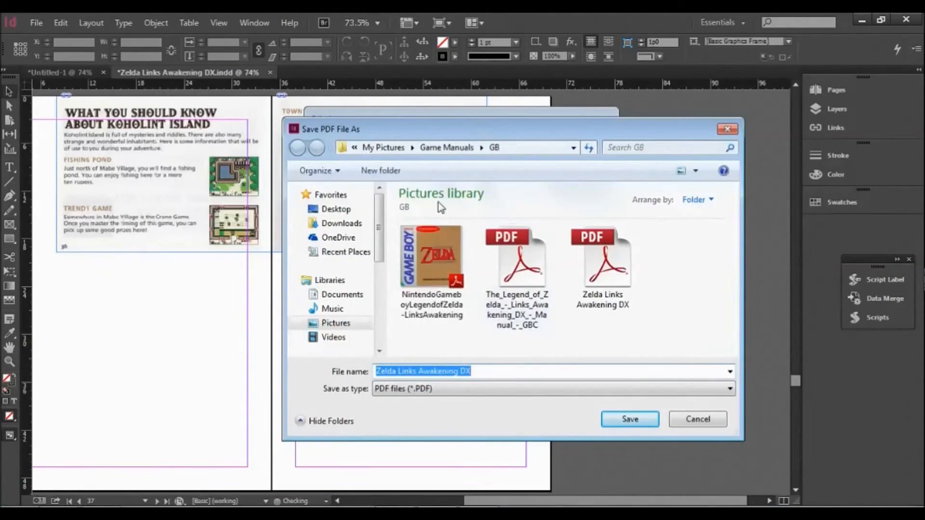
drag(488, 372, 351, 394)
text(tutorial)
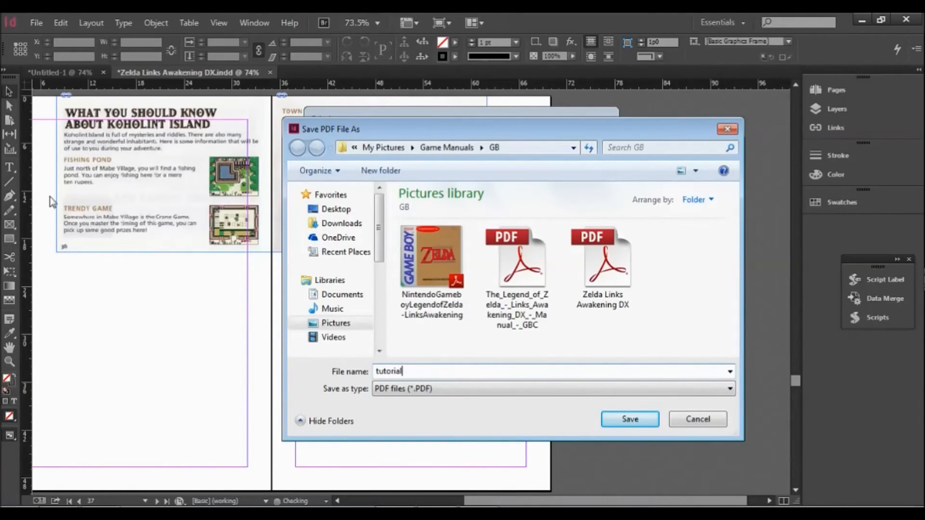
click(641, 415)
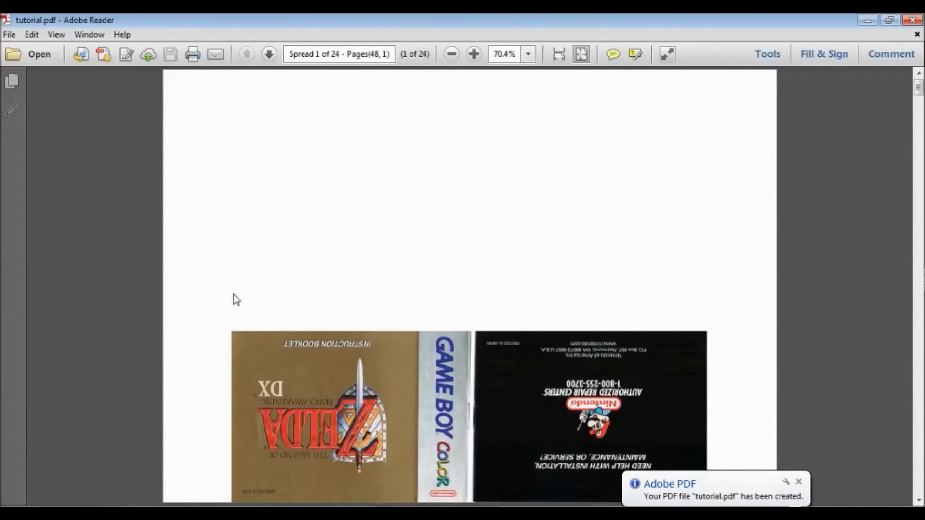
Step: Look through the booklet spreads in tutorial.pdf and return to the first one
scroll(375, 197, down, 8)
scroll(407, 192, down, 6)
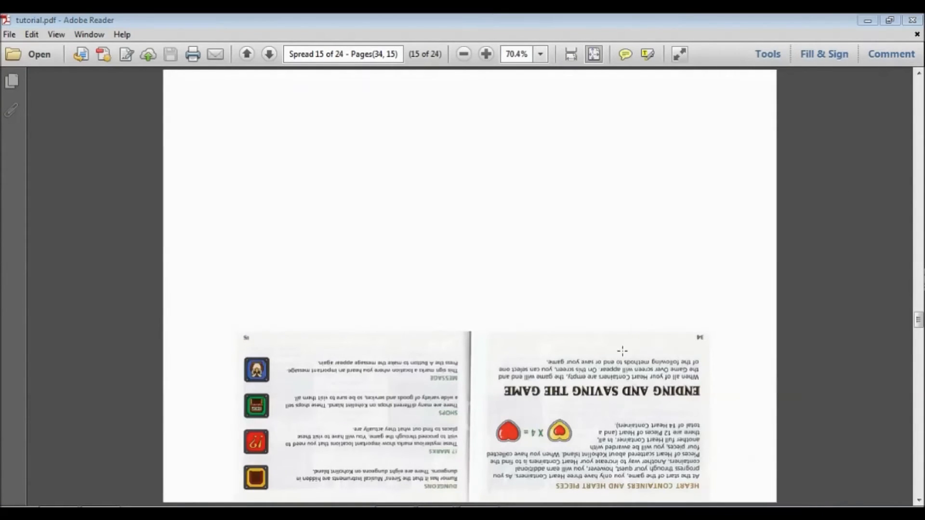
drag(918, 322, 891, 85)
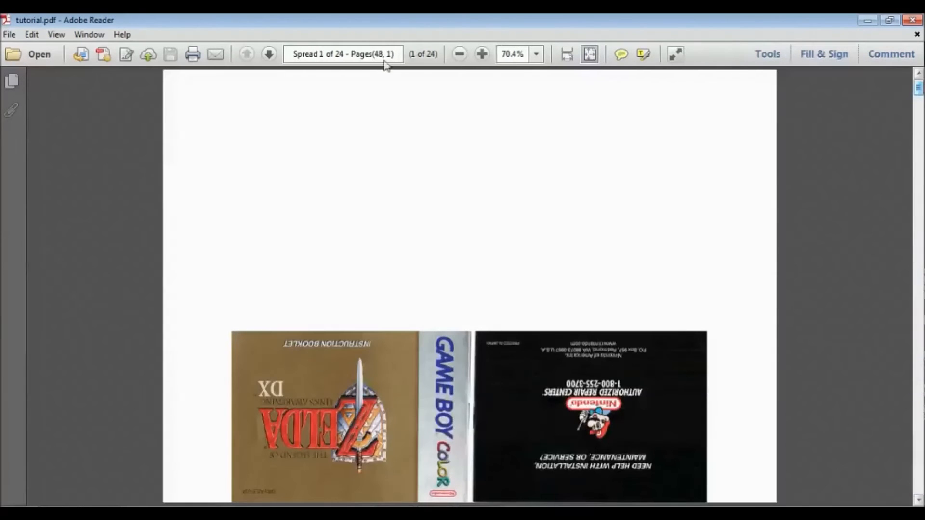
Step: Examine the sheets of tutorial.pdf in the print preview, and close the print setup without printing
click(17, 35)
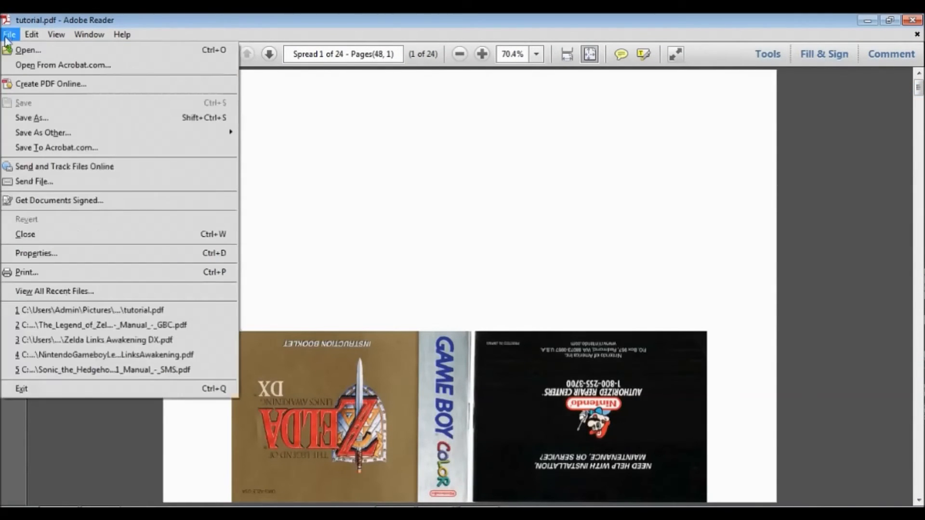
click(23, 273)
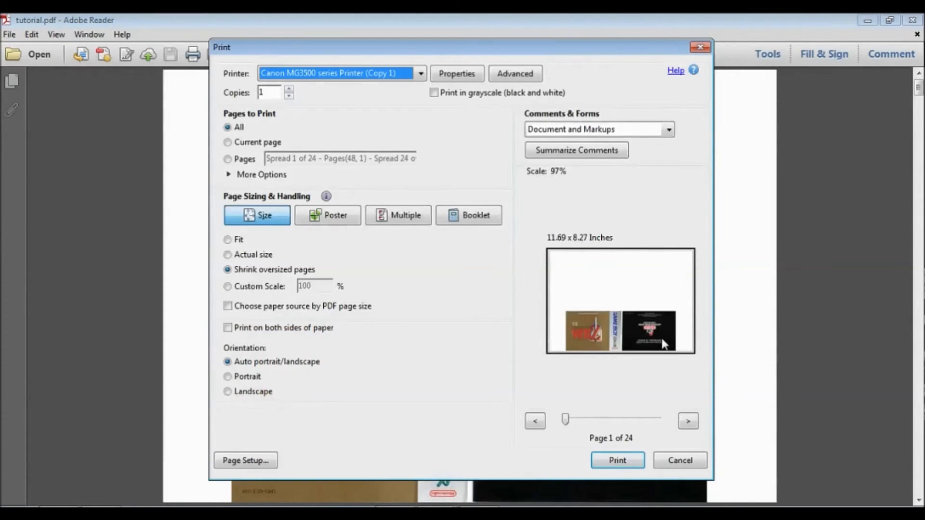
click(688, 421)
drag(572, 423, 554, 425)
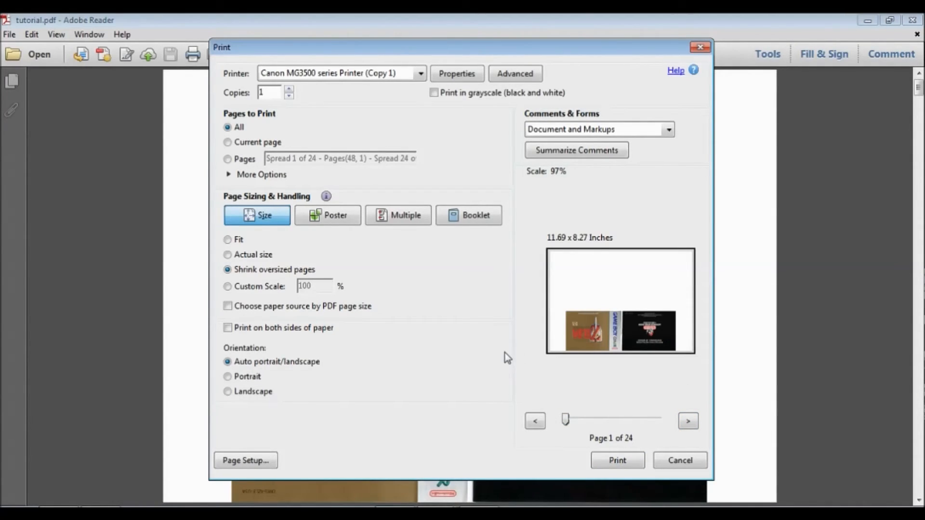
click(692, 424)
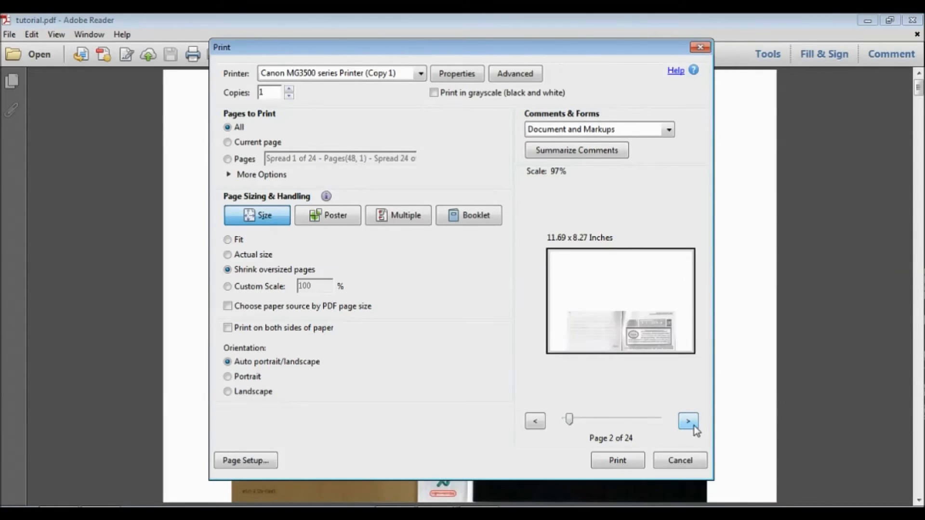
click(692, 424)
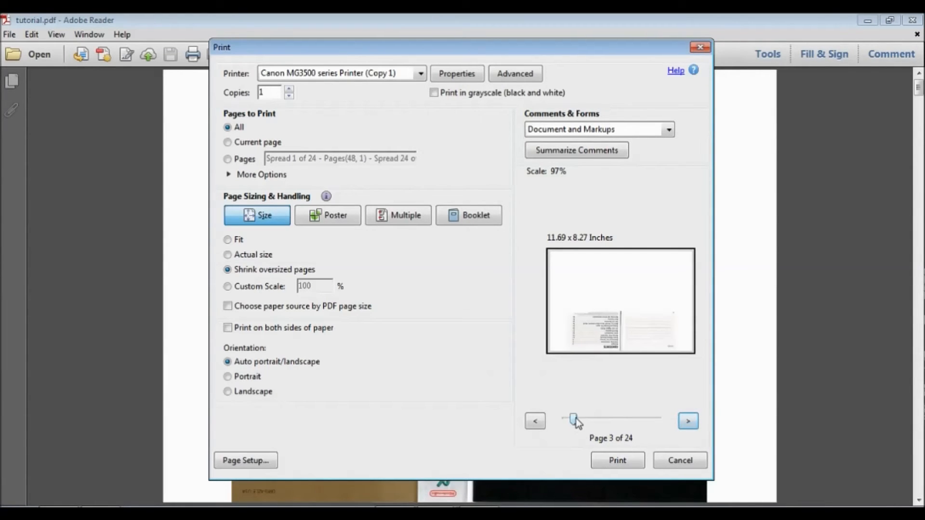
drag(575, 420, 596, 420)
click(685, 462)
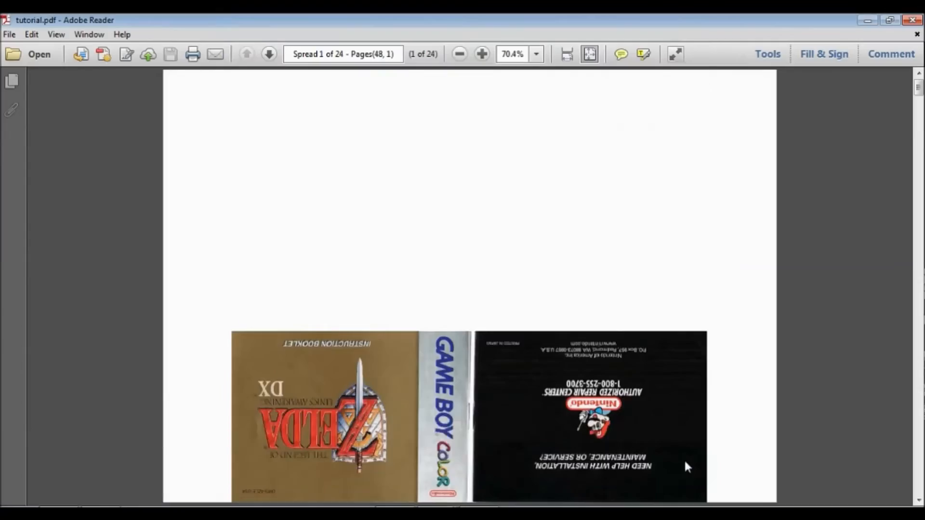
Step: Reopen the print setup for tutorial.pdf and compare the Poster, Multiple and Booklet page handling modes before returning to Size
scroll(665, 326, down, 8)
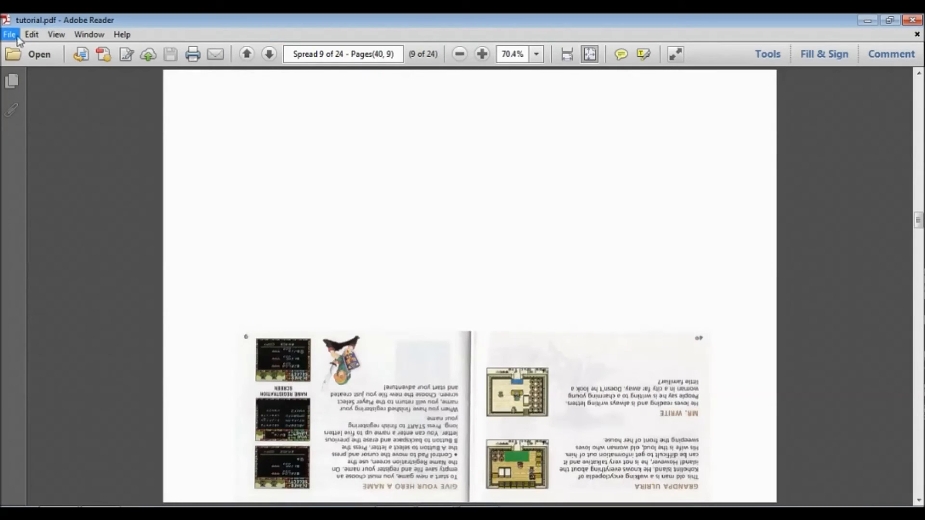
click(18, 36)
click(74, 272)
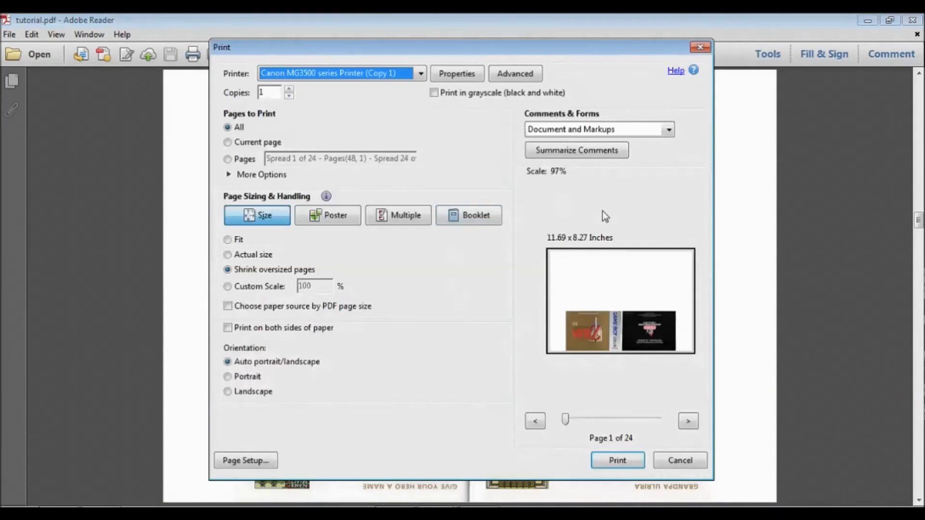
click(359, 219)
click(409, 217)
click(463, 217)
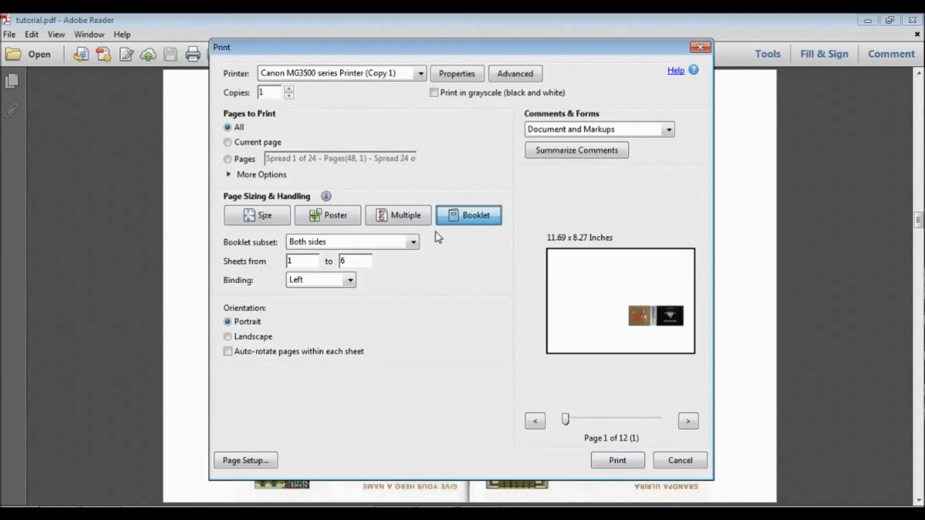
click(264, 217)
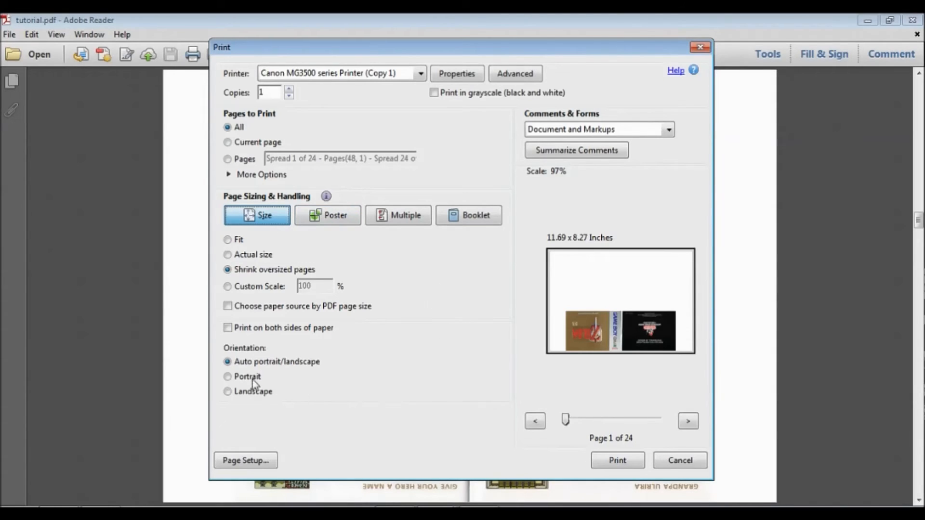
Step: Try printing on both sides of the paper with Flip on short edge, and cancel the print setup
click(227, 329)
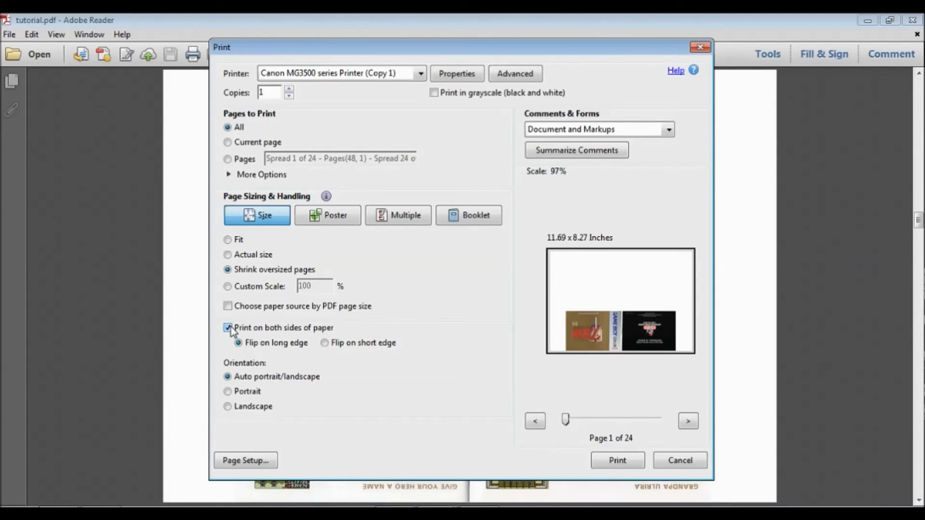
click(228, 328)
click(326, 344)
click(683, 463)
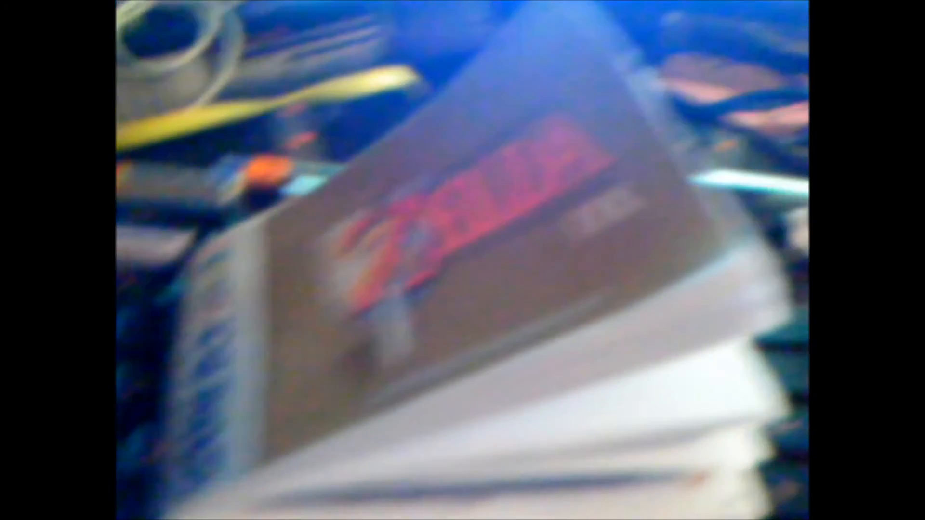